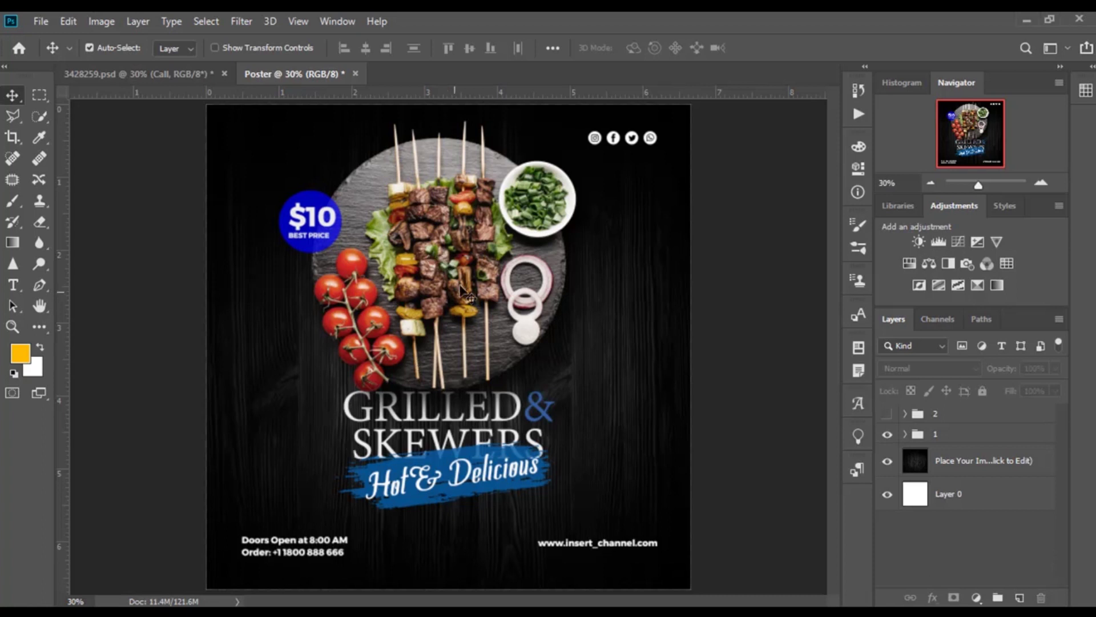
Step: Create a 2000×2000 px, 300 ppi document named Poster and unlock its background as Layer 0
left_click(38, 20)
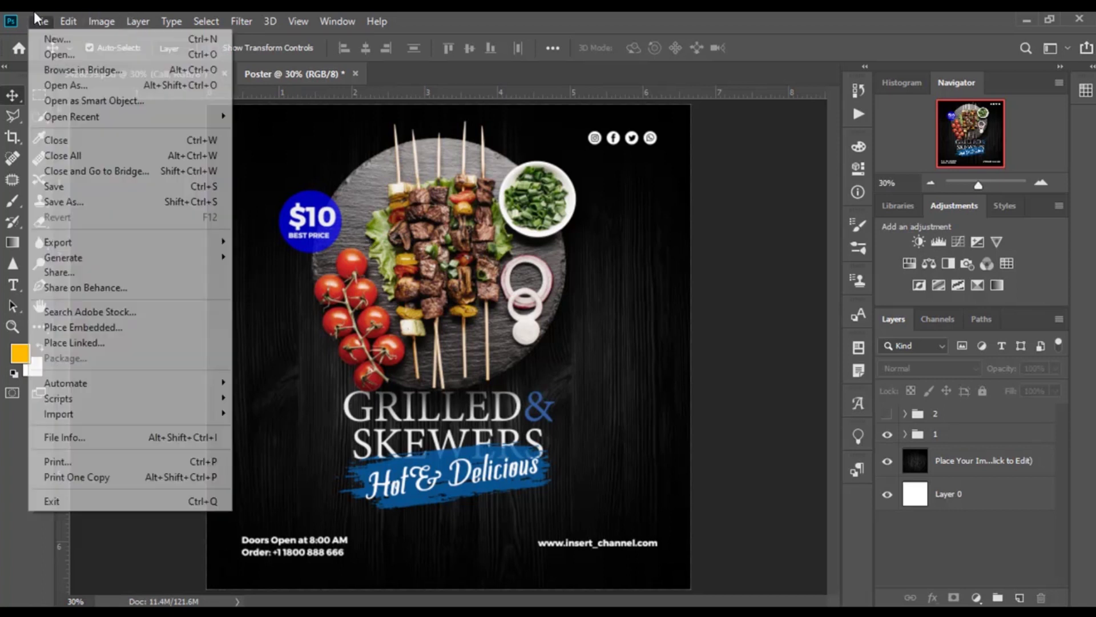
left_click(58, 39)
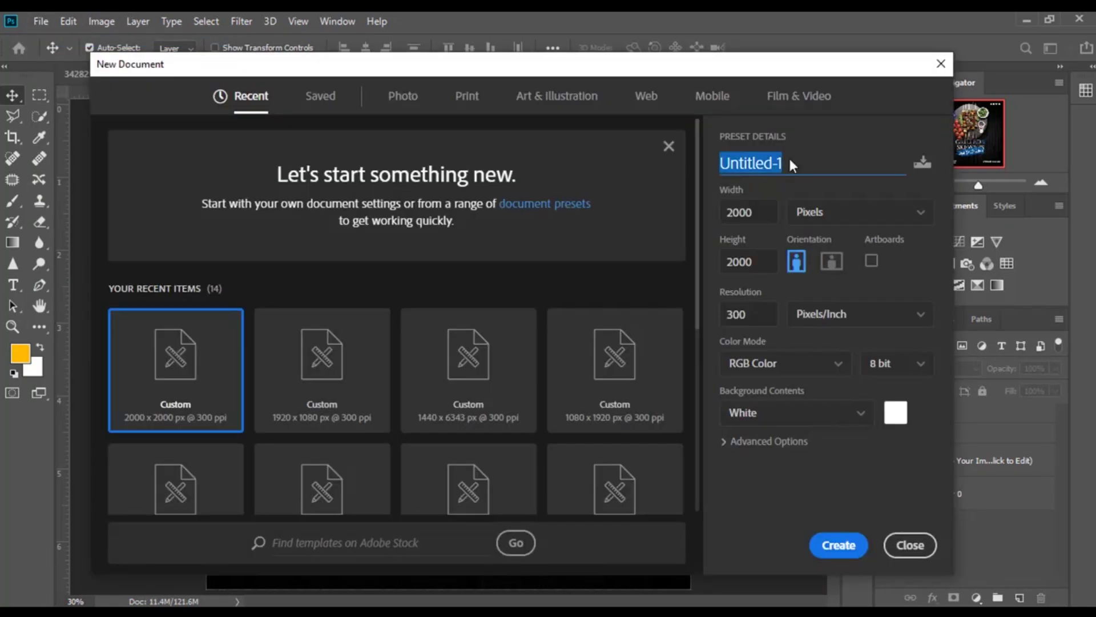
type("Poster")
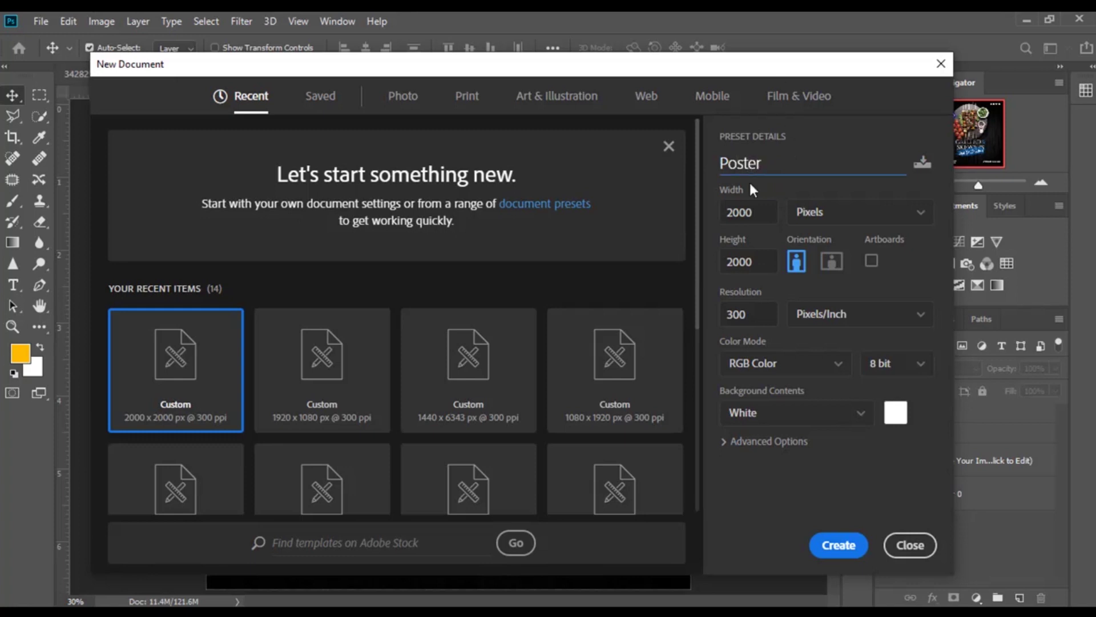
left_click(754, 218)
left_click(760, 260)
left_click(761, 315)
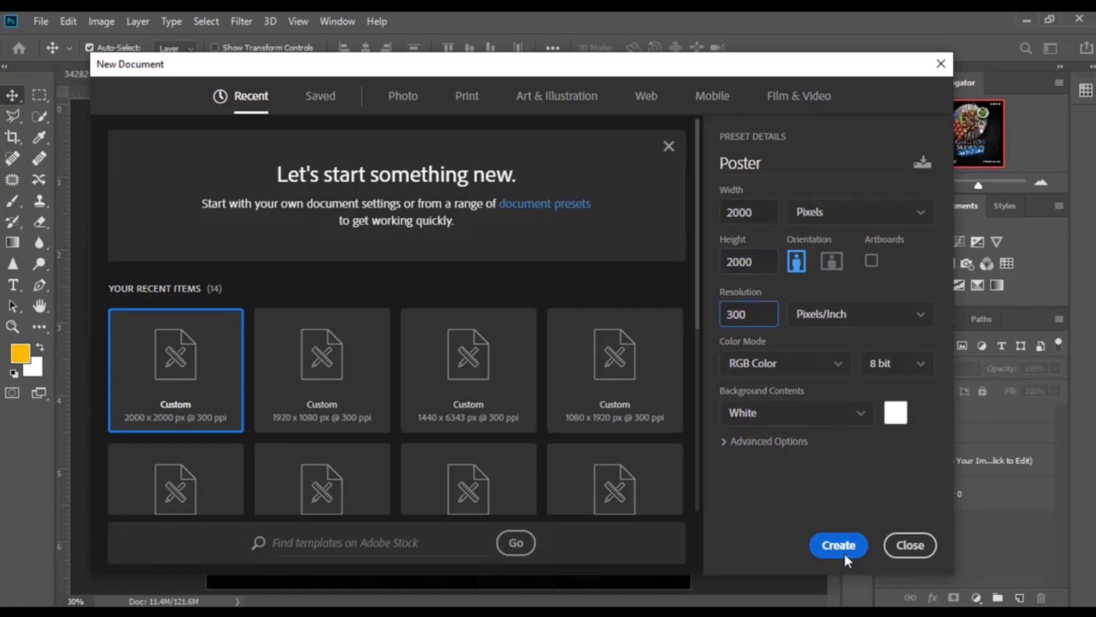
left_click(843, 550)
left_click(1038, 423)
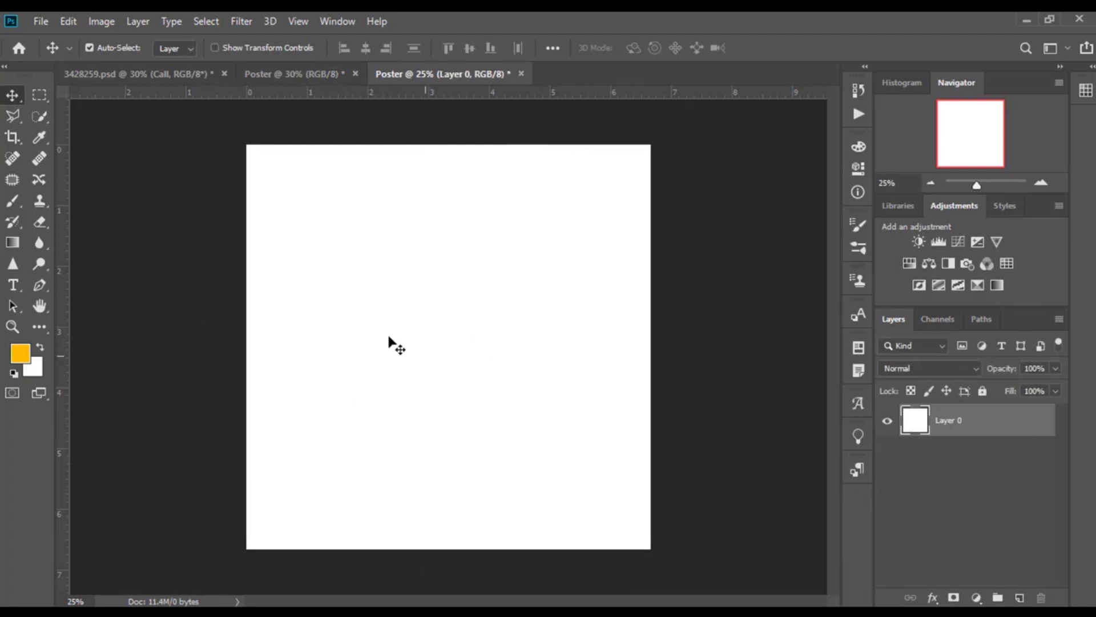
Step: Drag in the dark wood texture, then paste the Food skewer plate and move it toward the top
left_click_drag(509, 455, 454, 349)
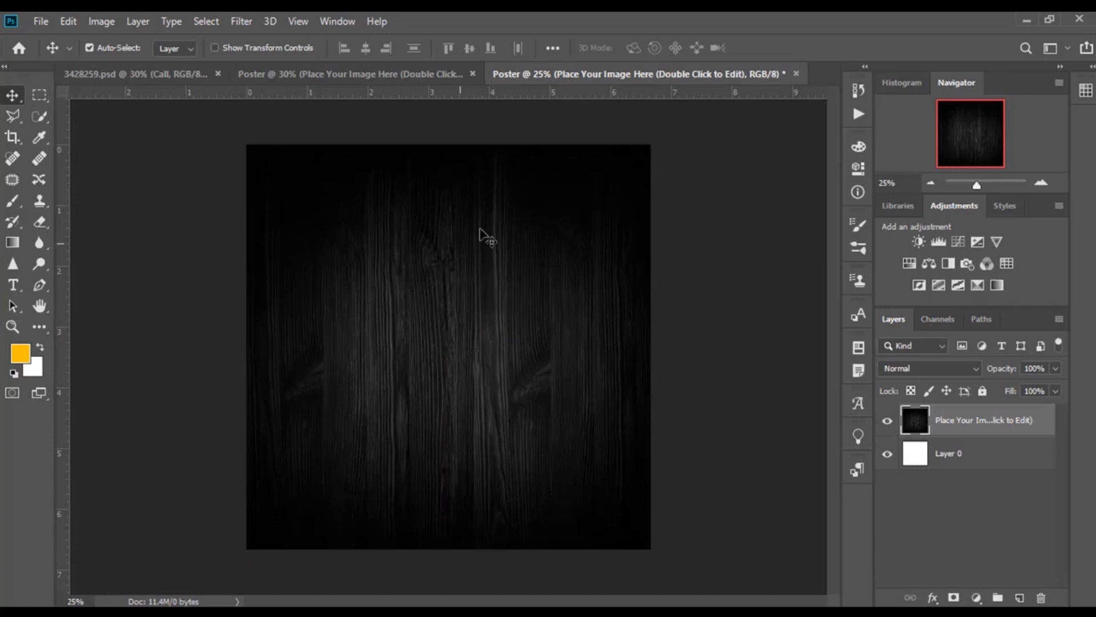
key("ctrl+v")
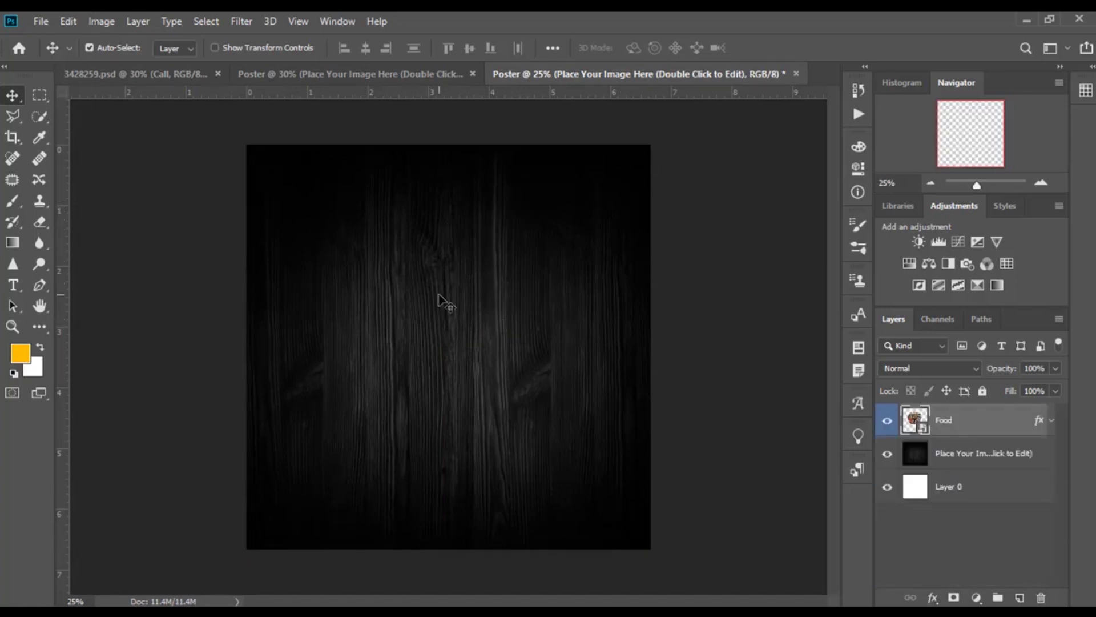
left_click_drag(441, 297, 472, 277)
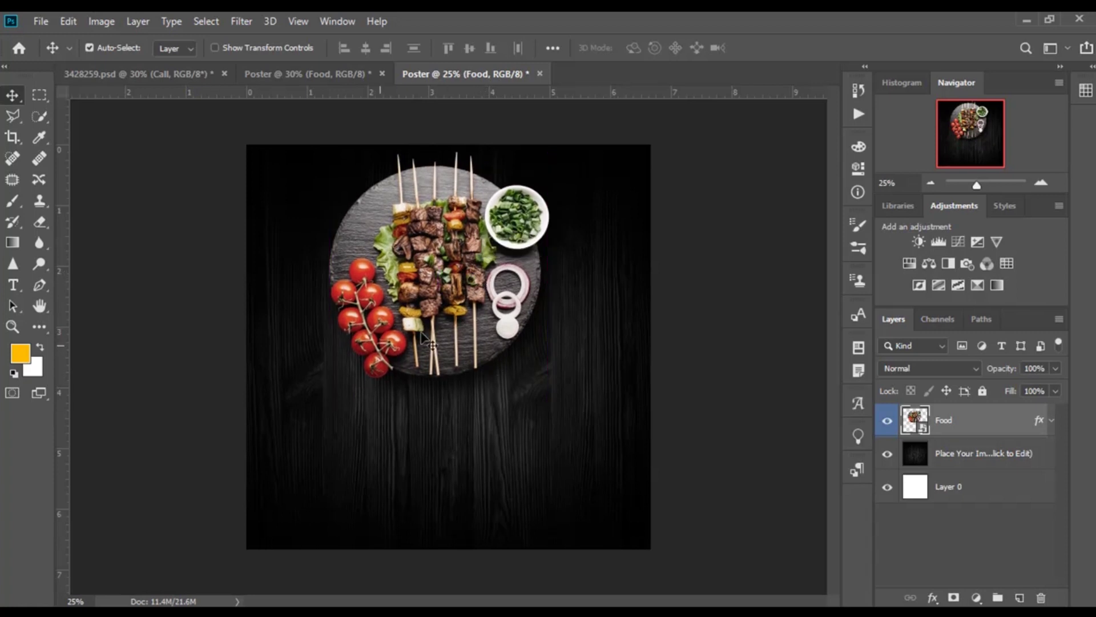
Step: Add the white GRILLED & SKEWERS title centred under the plate, with the blue brush stroke below it
key("t")
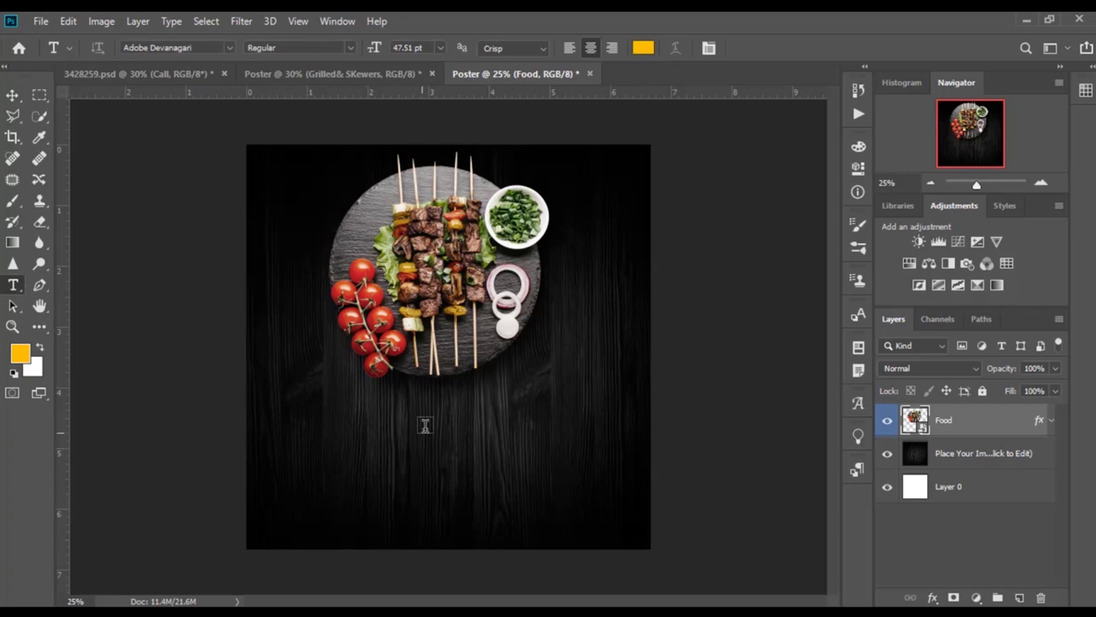
left_click(406, 411)
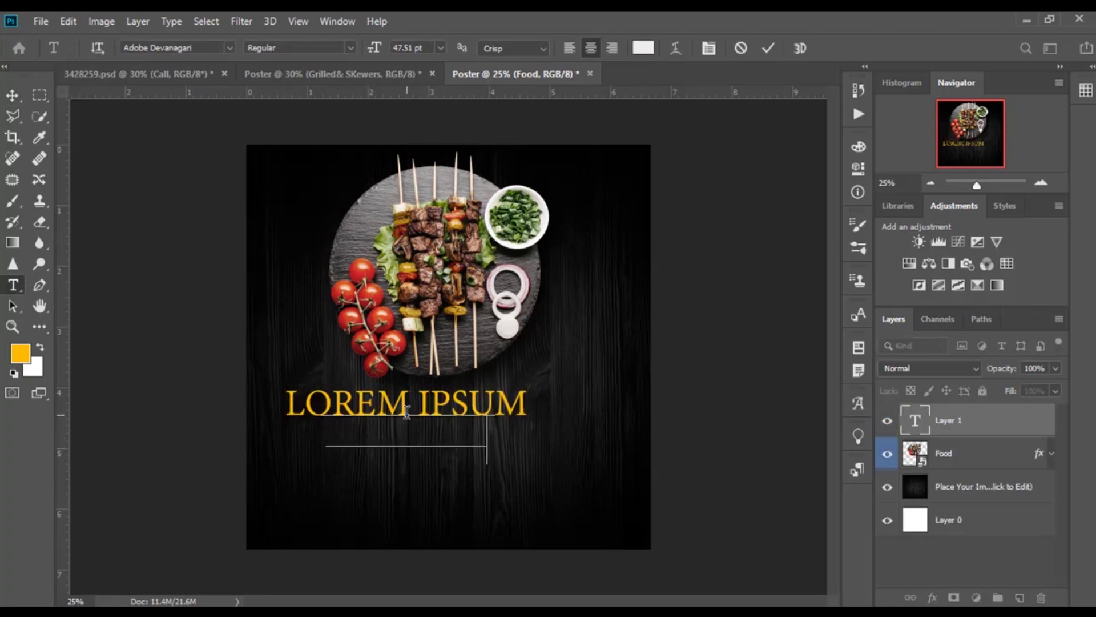
key("ctrl+v")
left_click(12, 95)
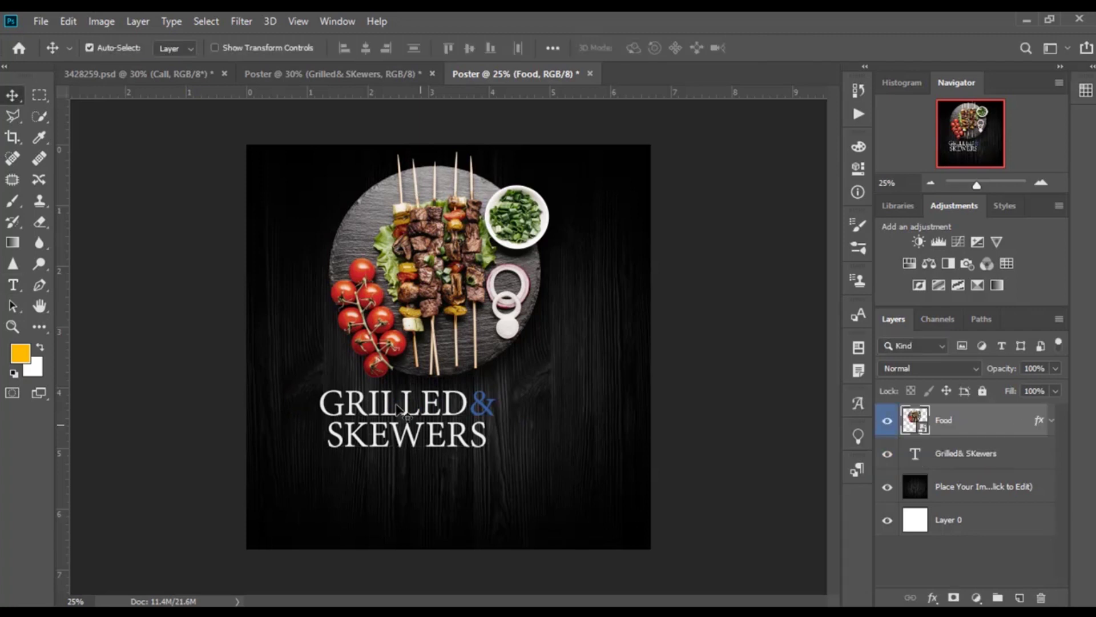
left_click_drag(409, 406, 446, 393)
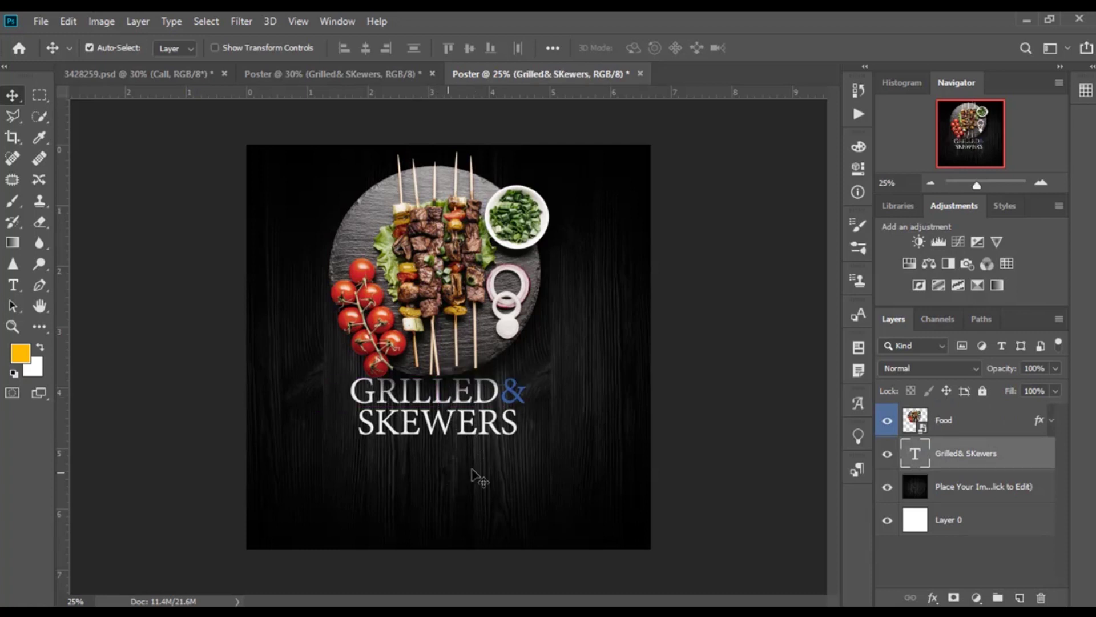
key("ctrl+v")
mouse_move(427, 452)
left_mouse_down()
mouse_move(443, 448)
mouse_move(445, 473)
left_mouse_up()
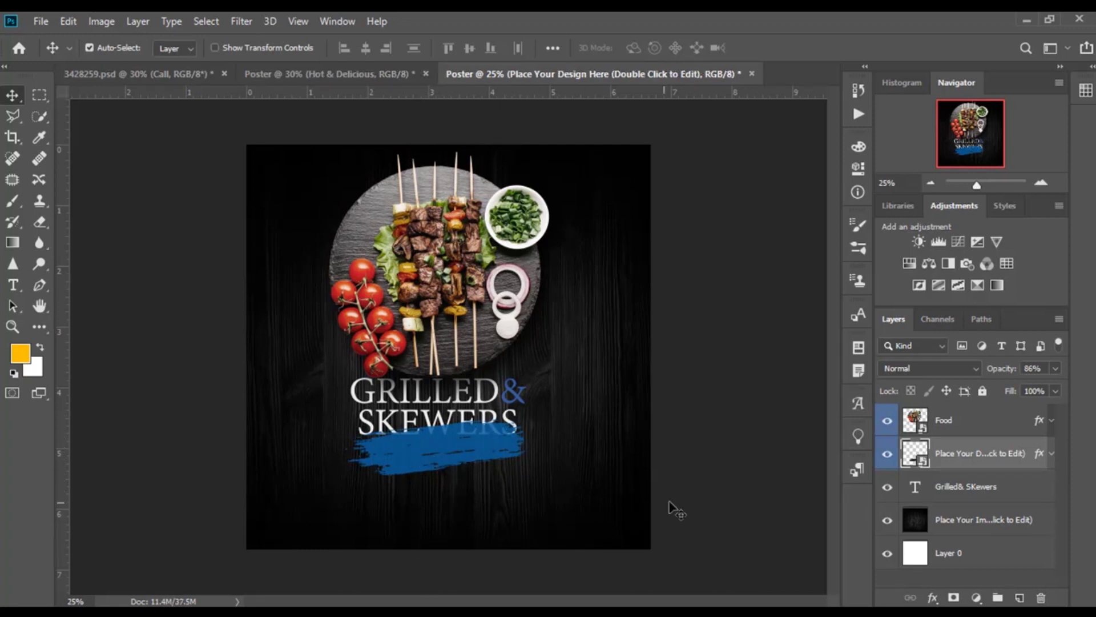
Step: Add the Hot & Delicious script tagline over the blue brush stroke
left_click(13, 284)
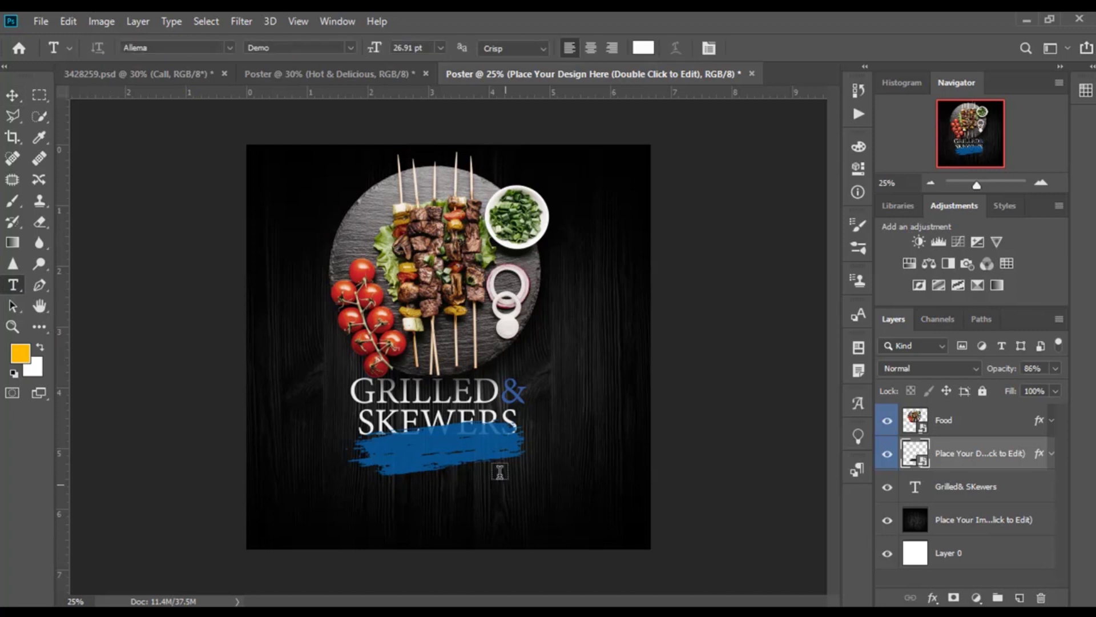
left_click(411, 457)
key("ctrl+v")
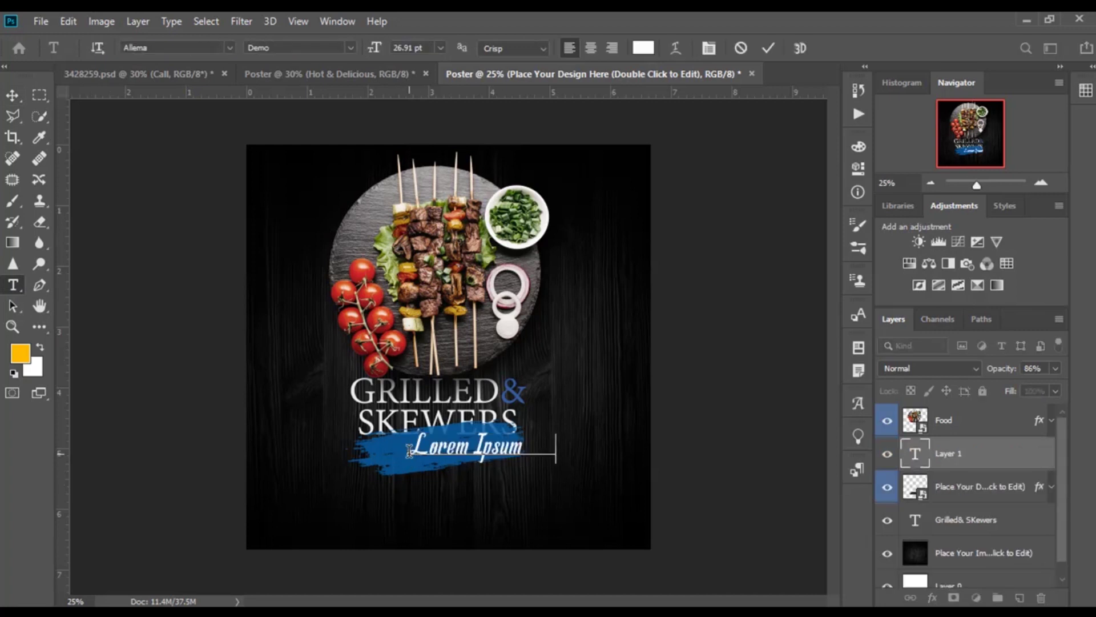
left_click(19, 100)
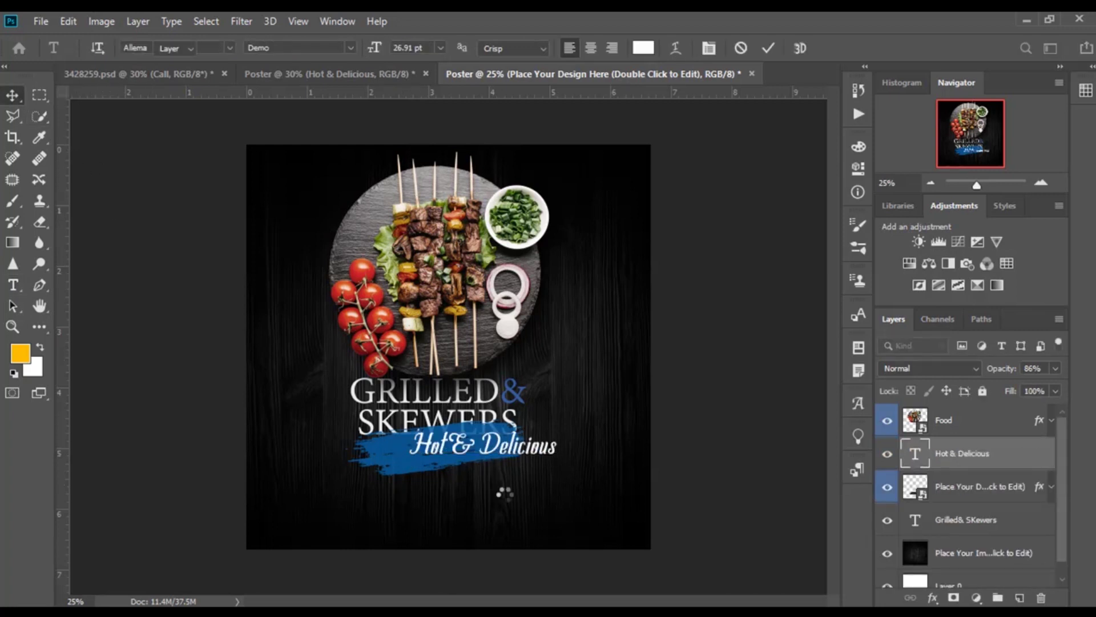
left_click_drag(437, 451, 404, 450)
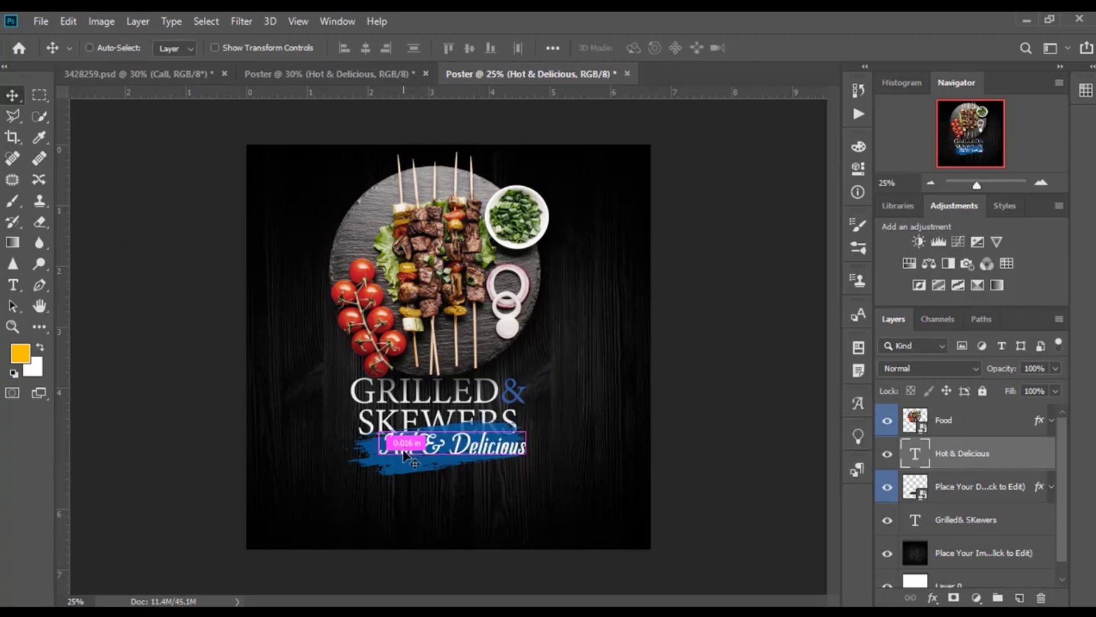
Step: Rotate the tagline to about -7.5° and settle it on the stroke
key("ctrl+t")
left_click_drag(560, 474, 561, 467)
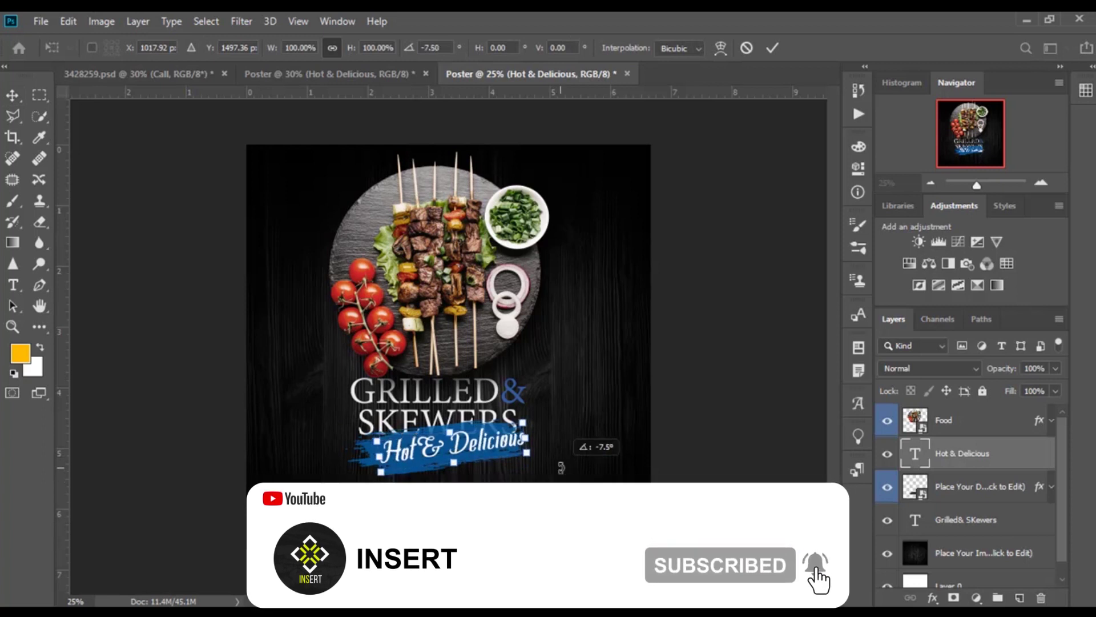
left_click_drag(470, 440, 466, 441)
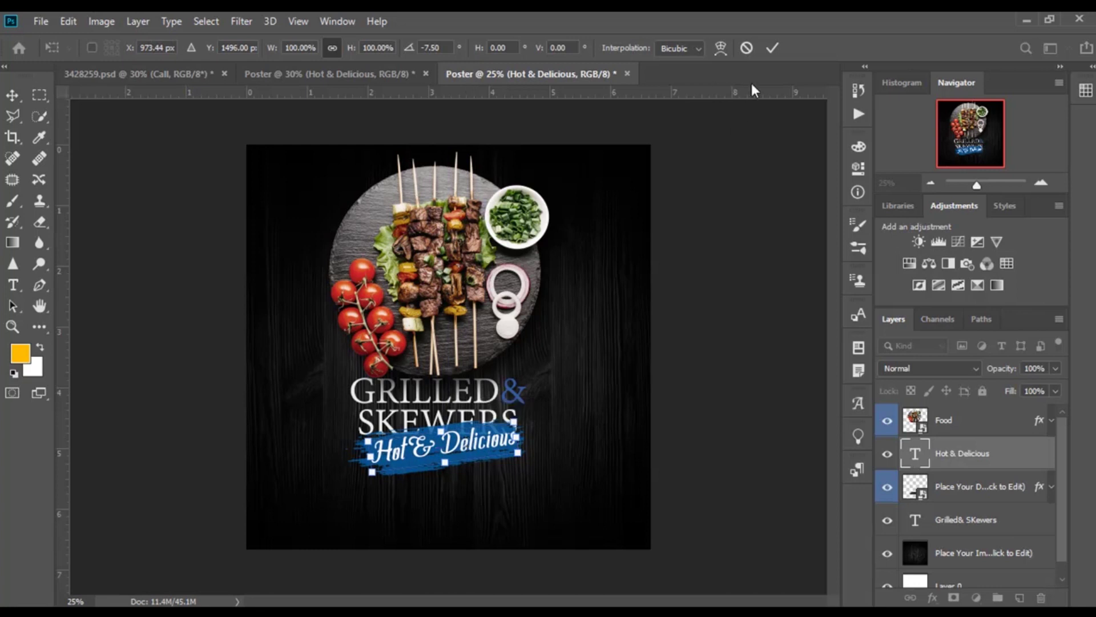
left_click(772, 47)
Step: Add the doors-open hours and order-phone text in the bottom-left corner
key("t")
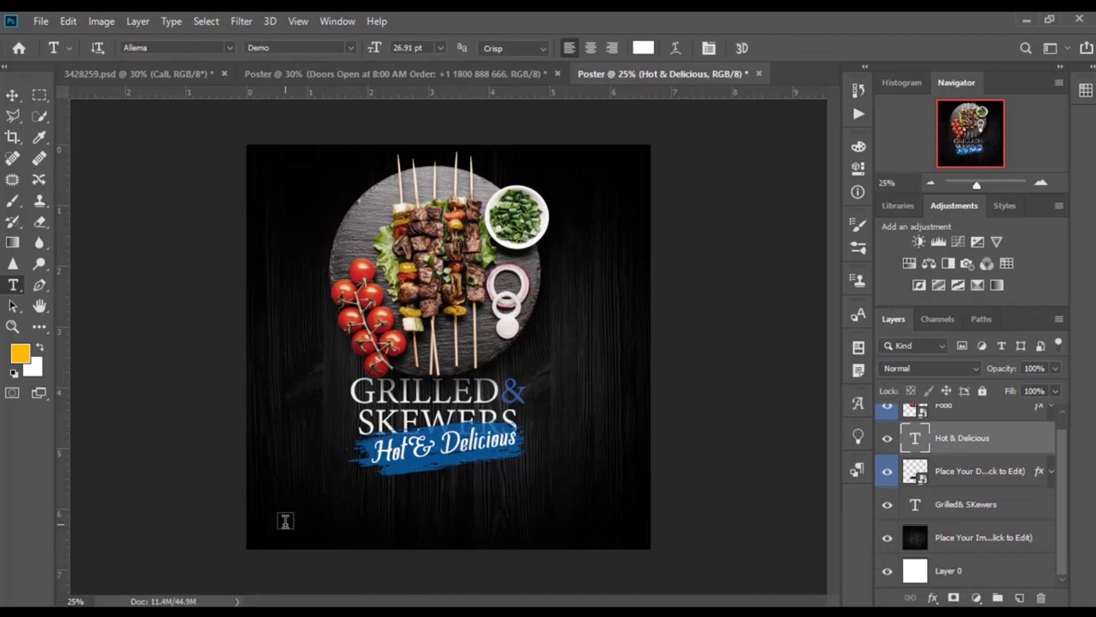
left_click(285, 522)
key("ctrl+v")
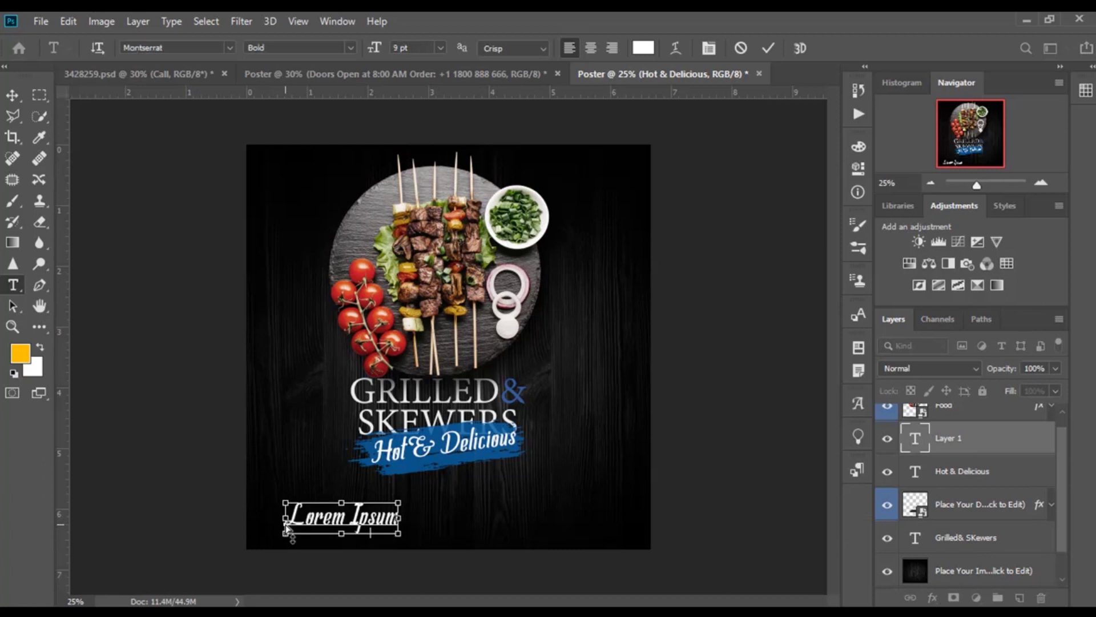
left_click(12, 95)
left_click_drag(324, 524, 314, 523)
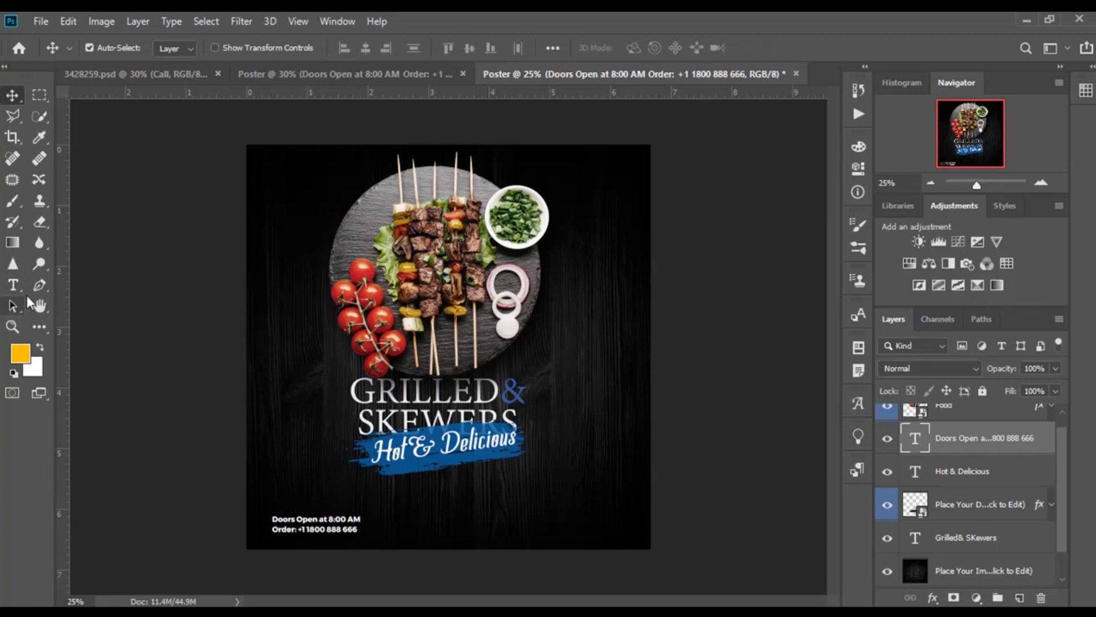
left_click(12, 284)
left_click(499, 533)
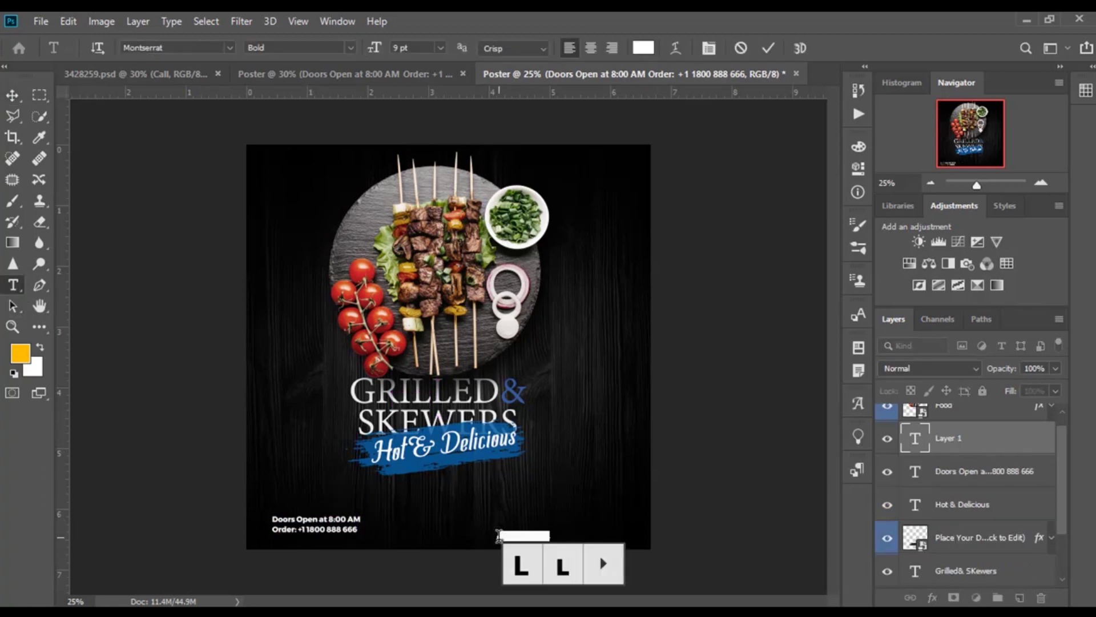
type("www.insert_channel.com")
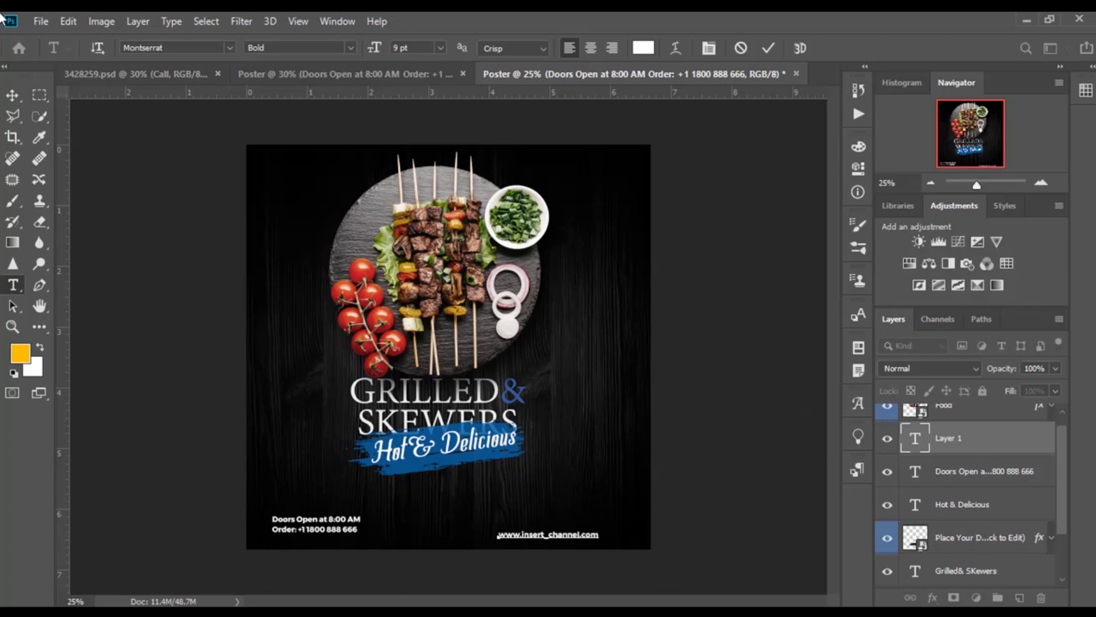
left_click(12, 95)
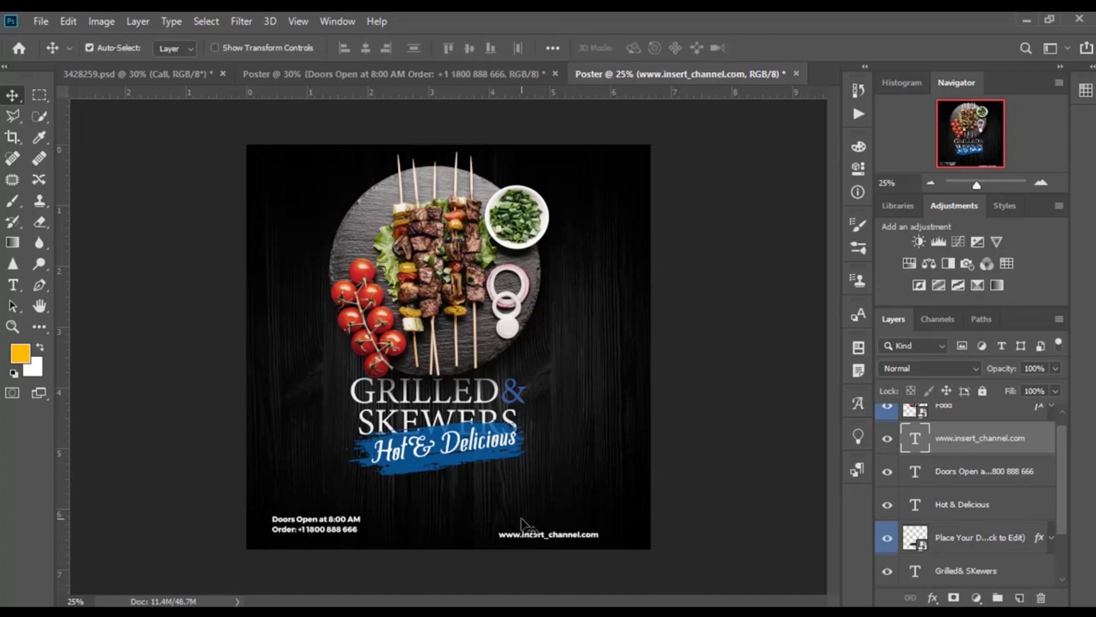
left_click_drag(560, 539, 597, 526)
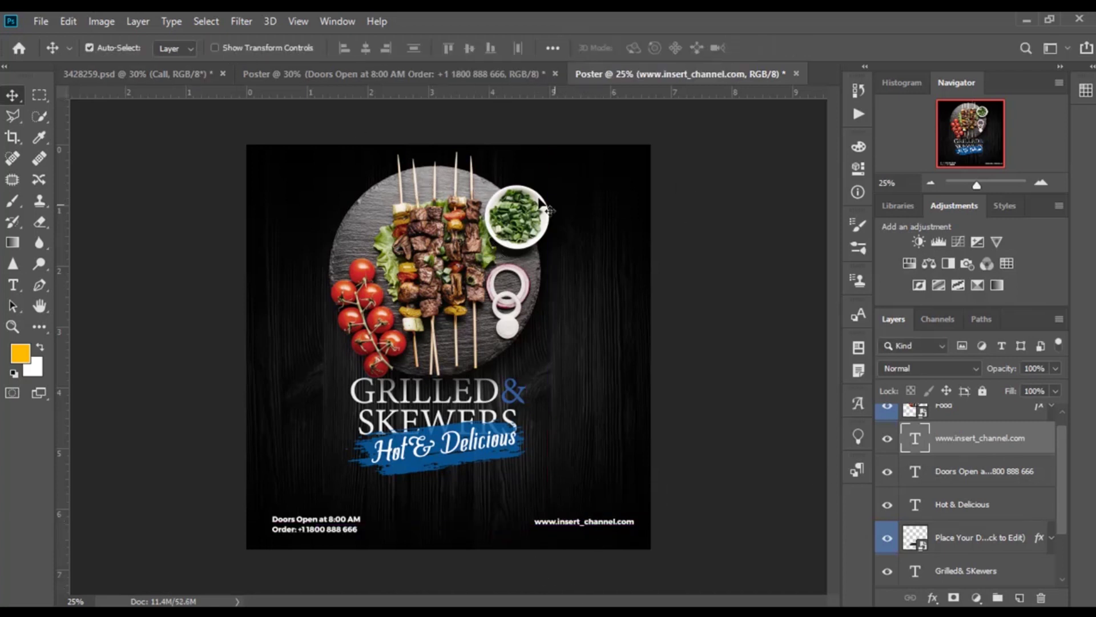
mouse_move(634, 191)
left_mouse_down()
mouse_move(595, 183)
mouse_move(597, 171)
left_mouse_up()
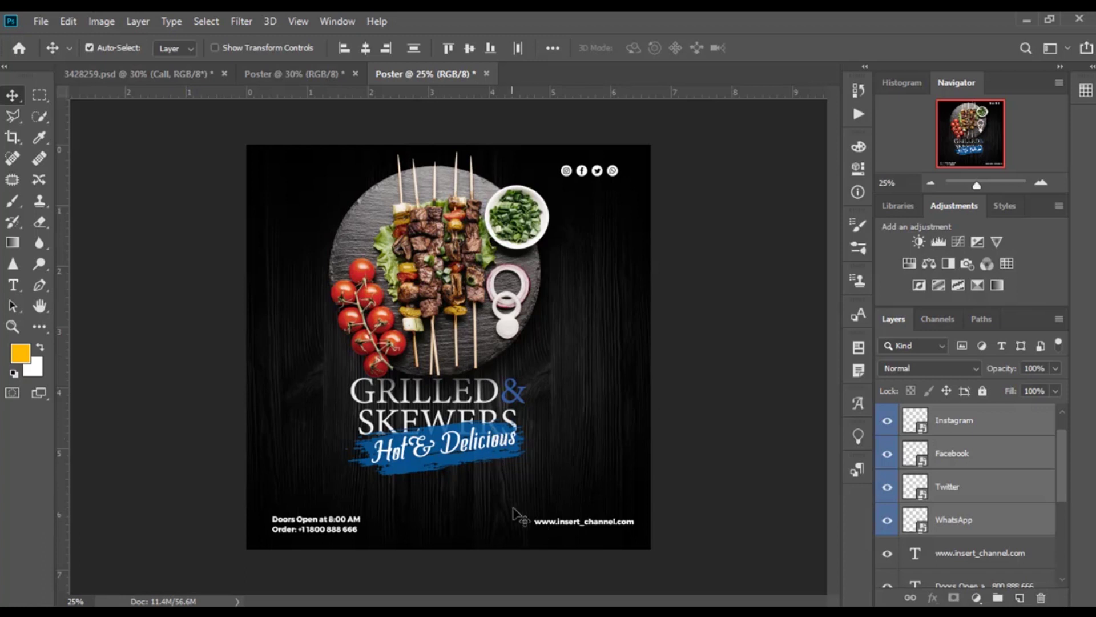
Step: Draw a circle with a blue fill and set its opacity and fill to 60%
left_click(45, 332)
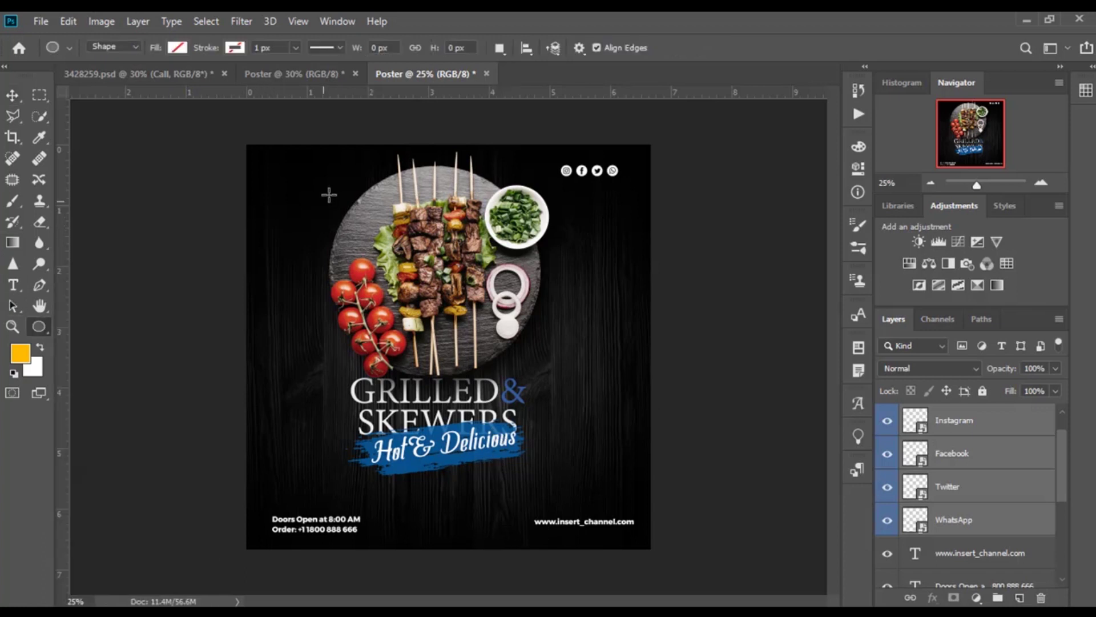
left_click_drag(319, 209, 392, 331)
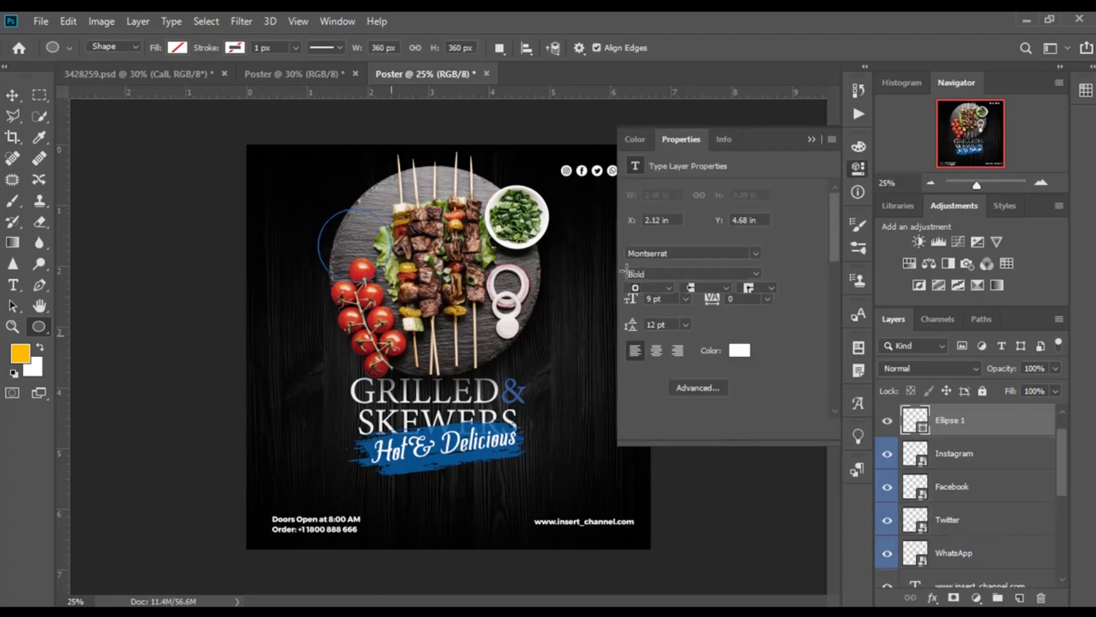
left_click(633, 266)
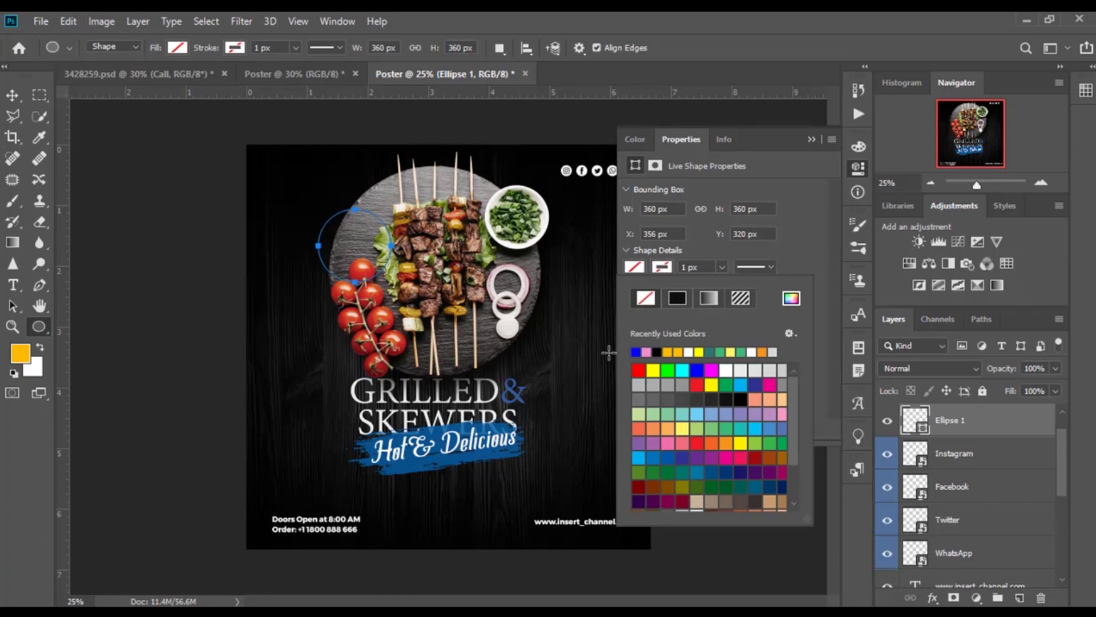
left_click(638, 351)
left_click(806, 138)
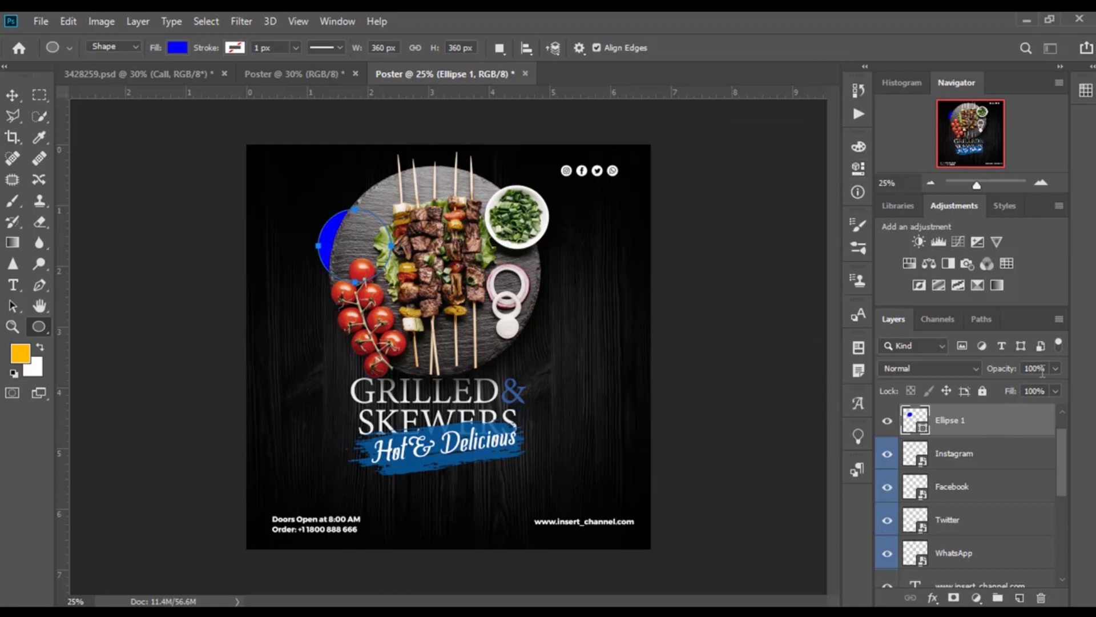
type("60")
type("0")
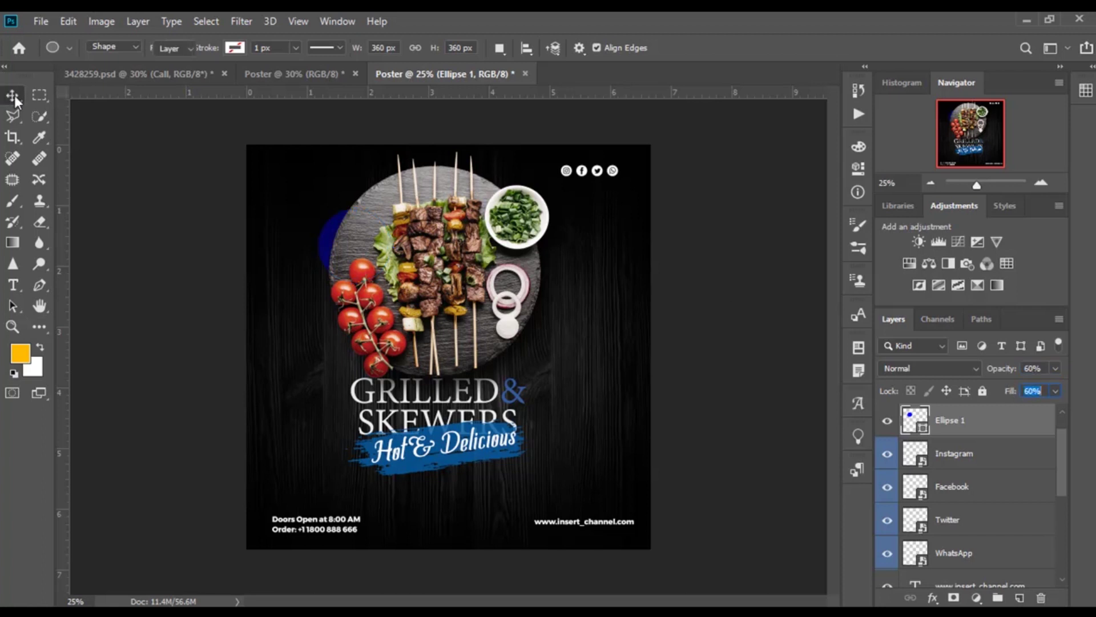
Step: Move the blue circle to the upper left so it overlaps the plate's edge
left_click(12, 95)
scroll(1008, 428, "up", 1)
mouse_move(1008, 451)
left_mouse_down()
mouse_move(993, 400)
mouse_move(971, 402)
left_mouse_up()
left_click_drag(340, 252, 314, 243)
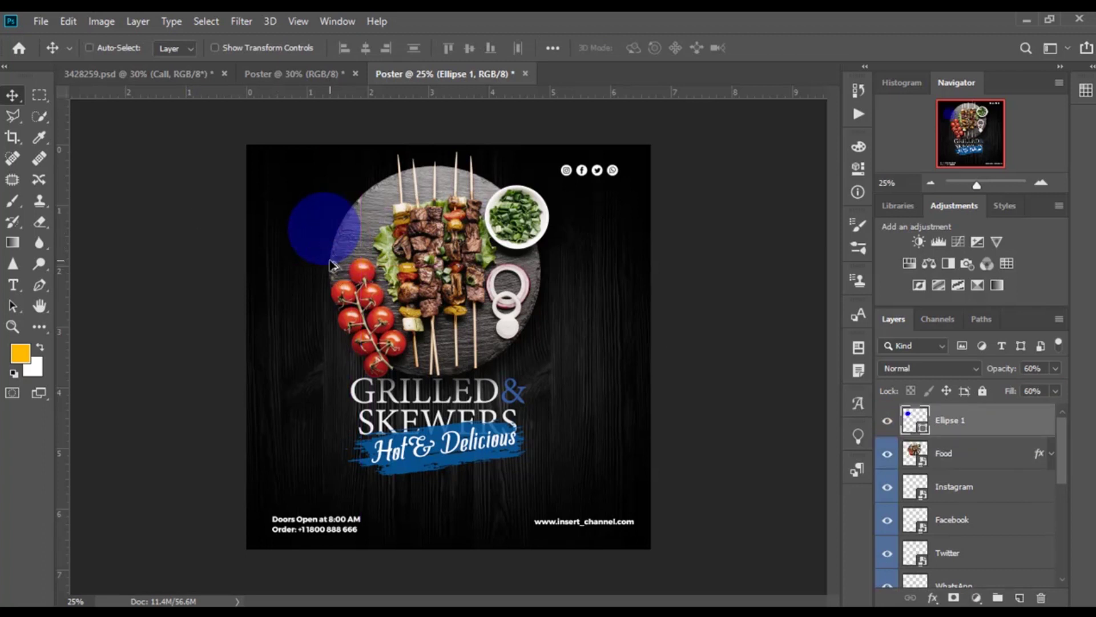
scroll(331, 254, "up", 1)
scroll(331, 254, "up", 2)
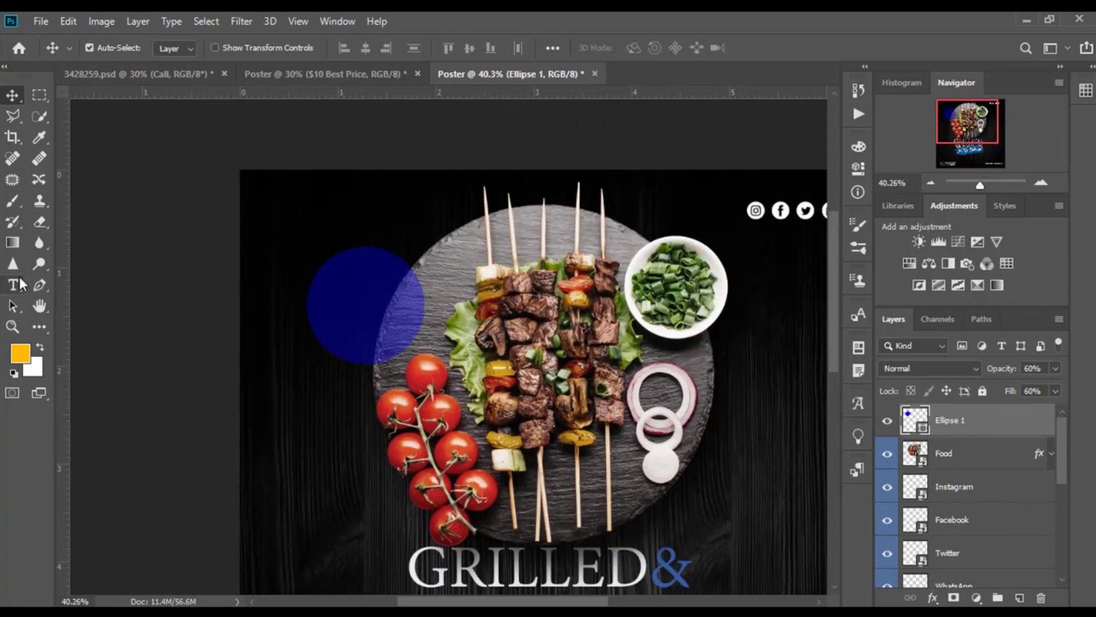
Step: Place white "$10 BEST PRICE" text centred inside the blue circle badge
key("t")
right_click(1000, 434)
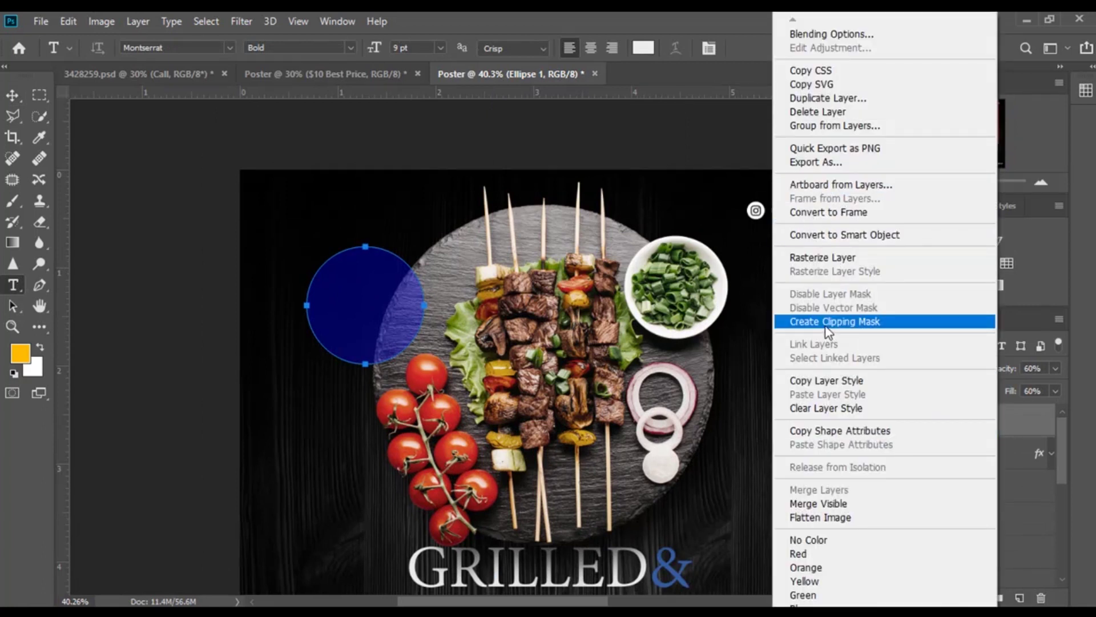
left_click(822, 257)
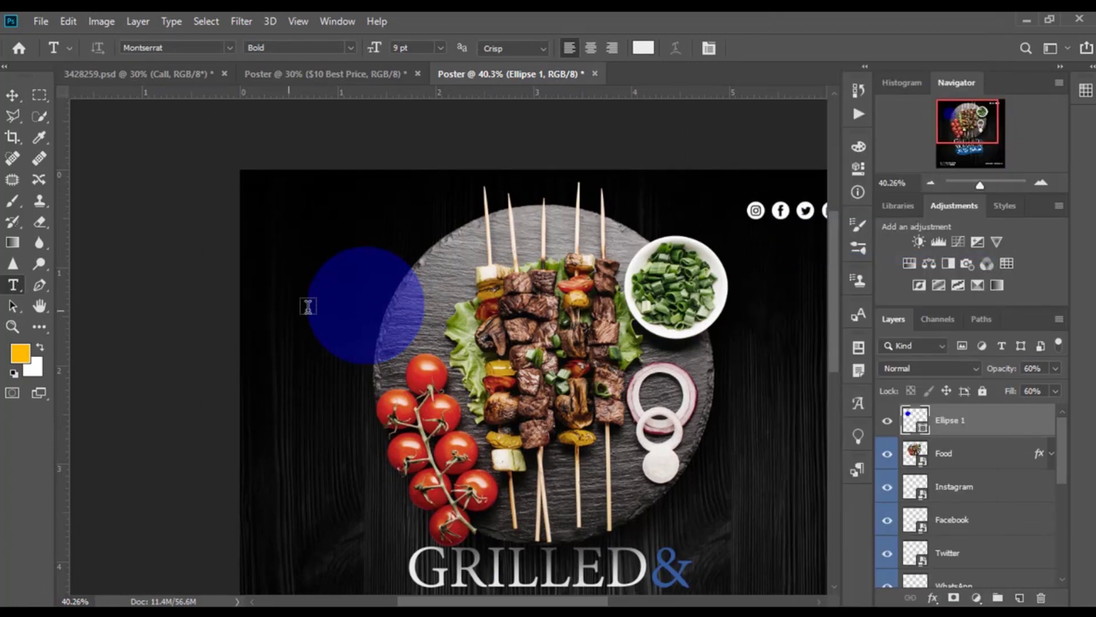
left_click(350, 299)
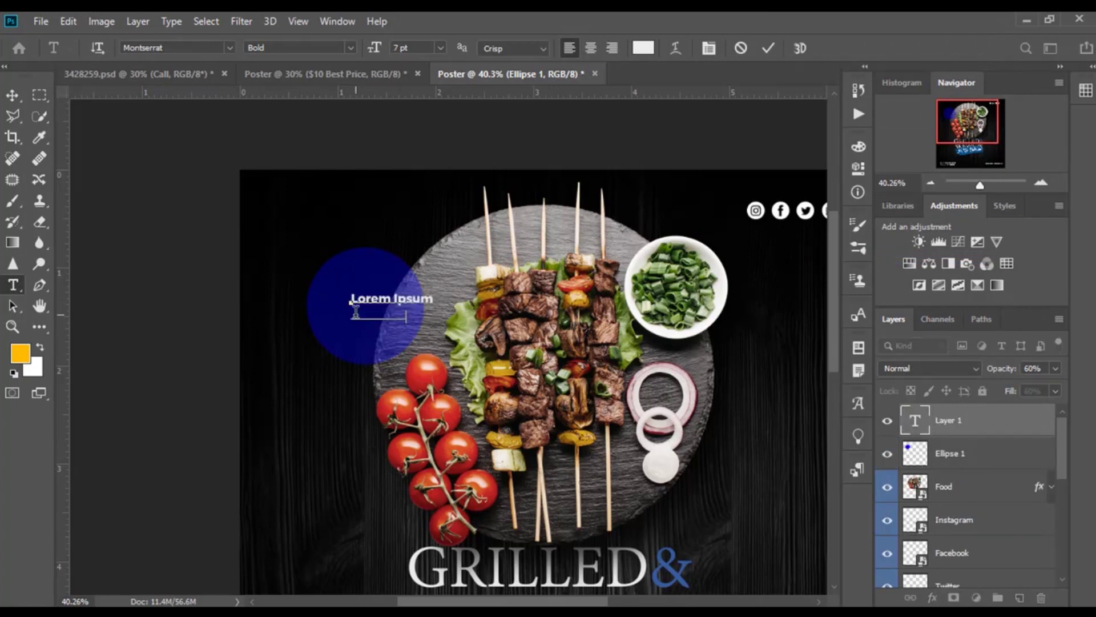
type("$10 BEST PRICE")
left_click(12, 94)
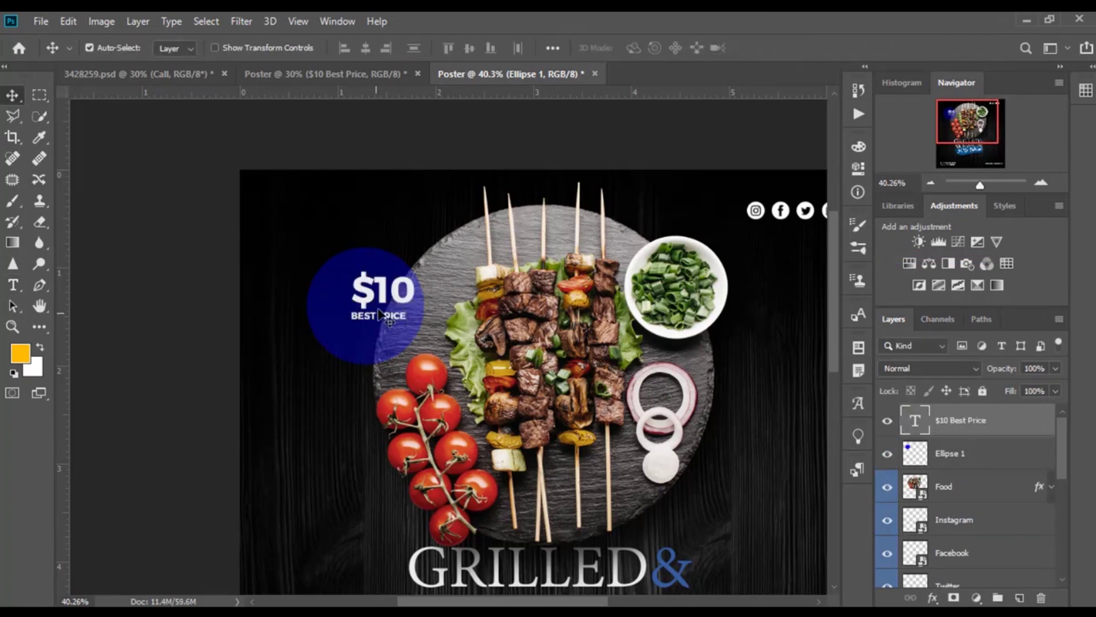
left_click_drag(384, 298, 371, 307)
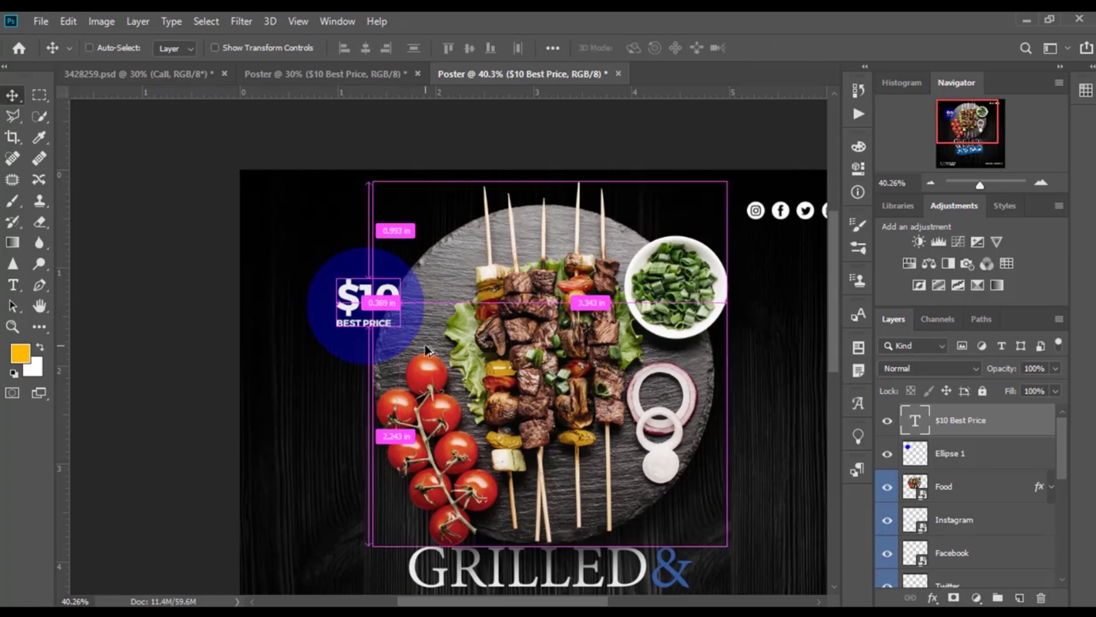
key("ctrl+0")
scroll(427, 349, "down", 1)
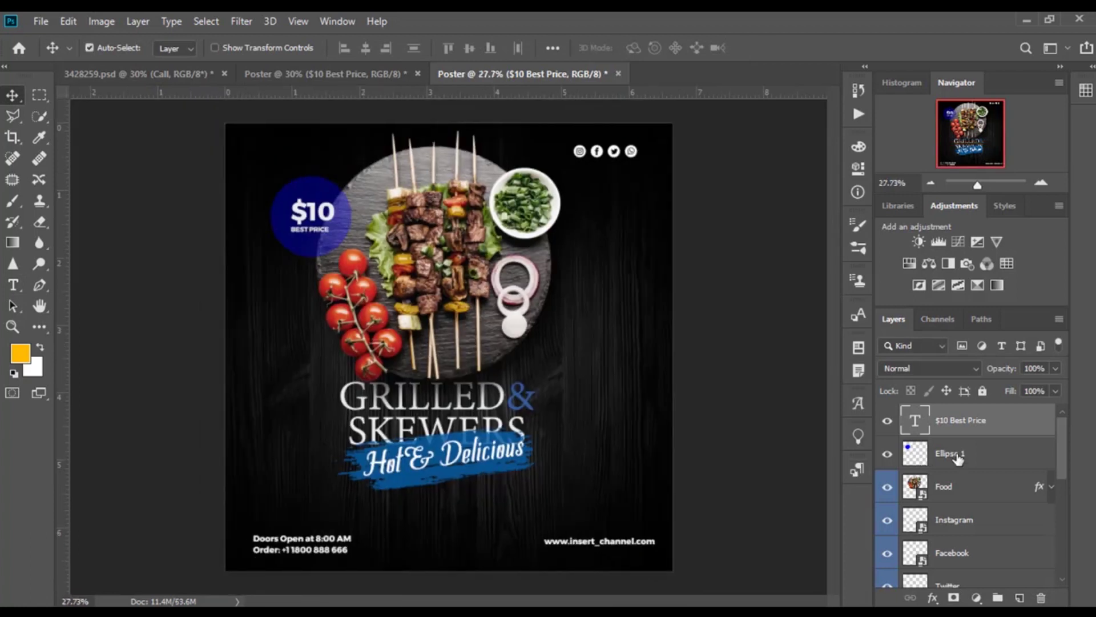
Step: Group every design layer down to Grilled& SKewers and rename the group "1"
scroll(966, 447, "down", 3)
scroll(965, 474, "down", 2)
scroll(962, 507, "down", 2)
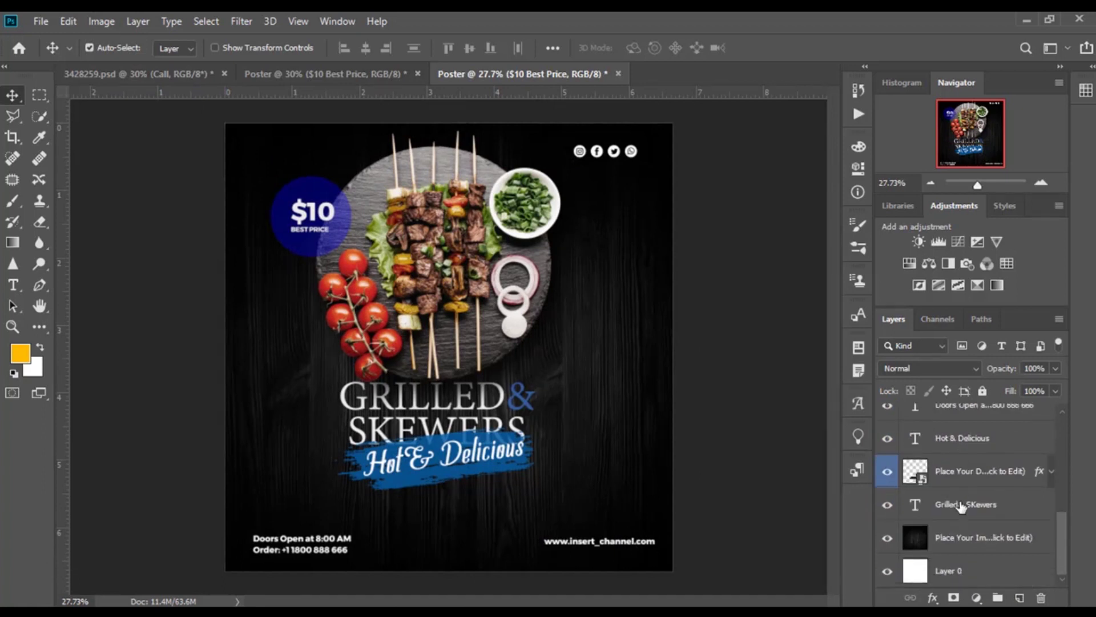
left_click(962, 505, "shift")
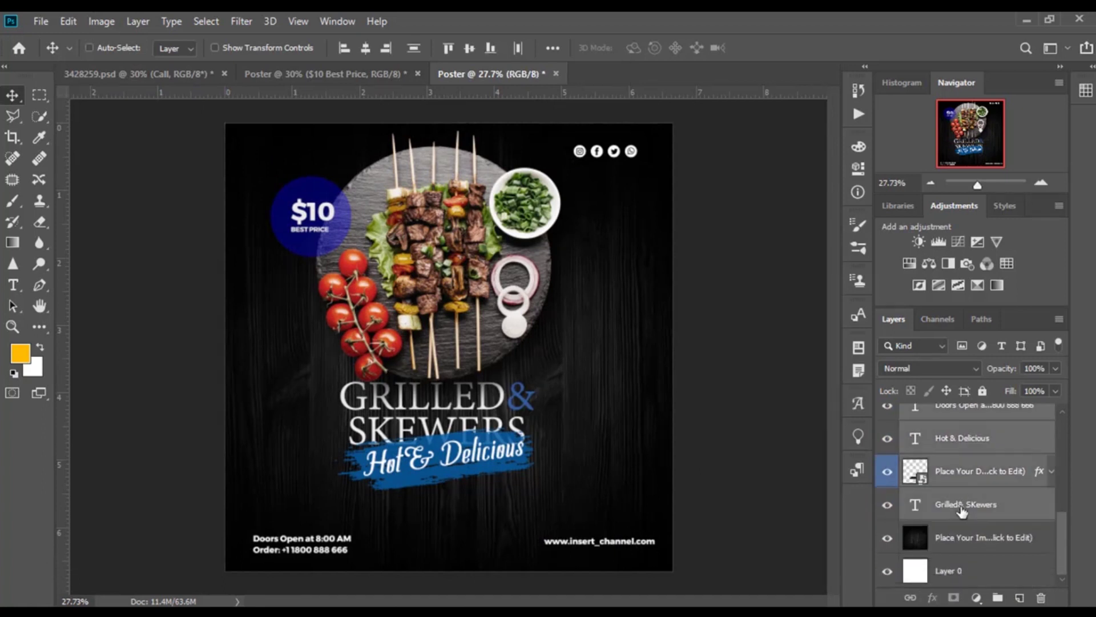
key("ctrl+g")
double_click(945, 414)
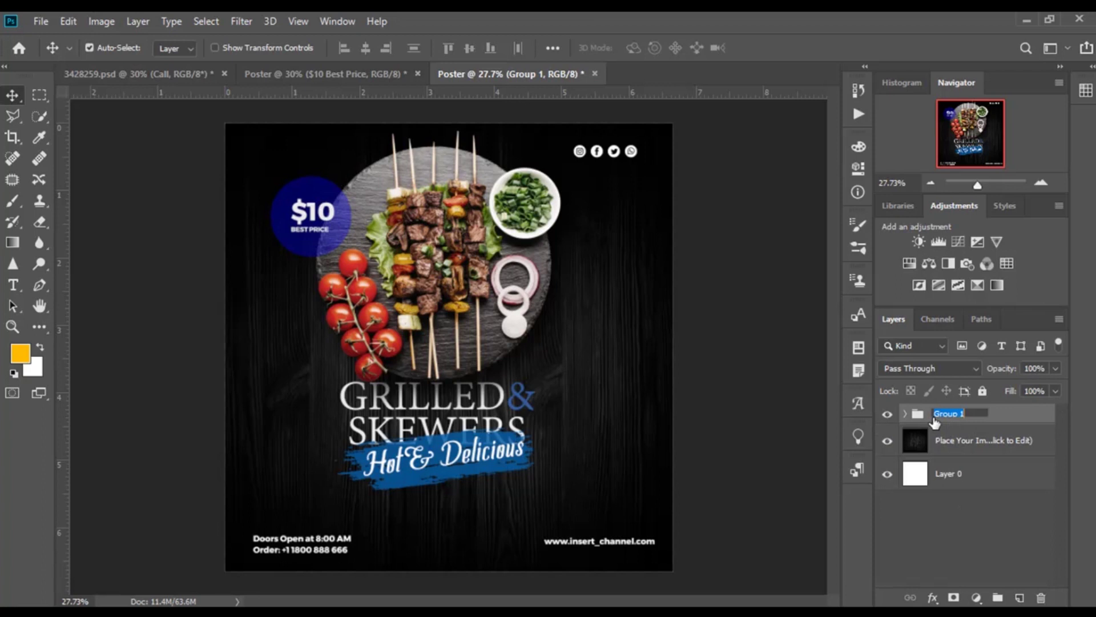
type("1")
left_click(963, 539)
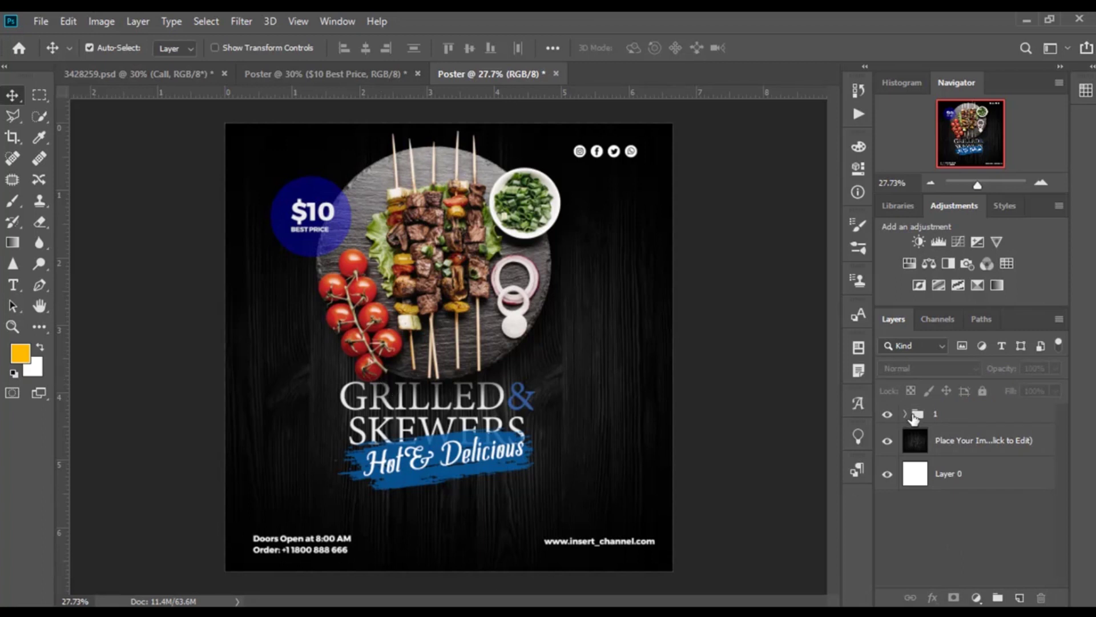
Step: Hide group 1, centre the steak Food image, and add the GRILLED& heading above it
left_click(888, 414)
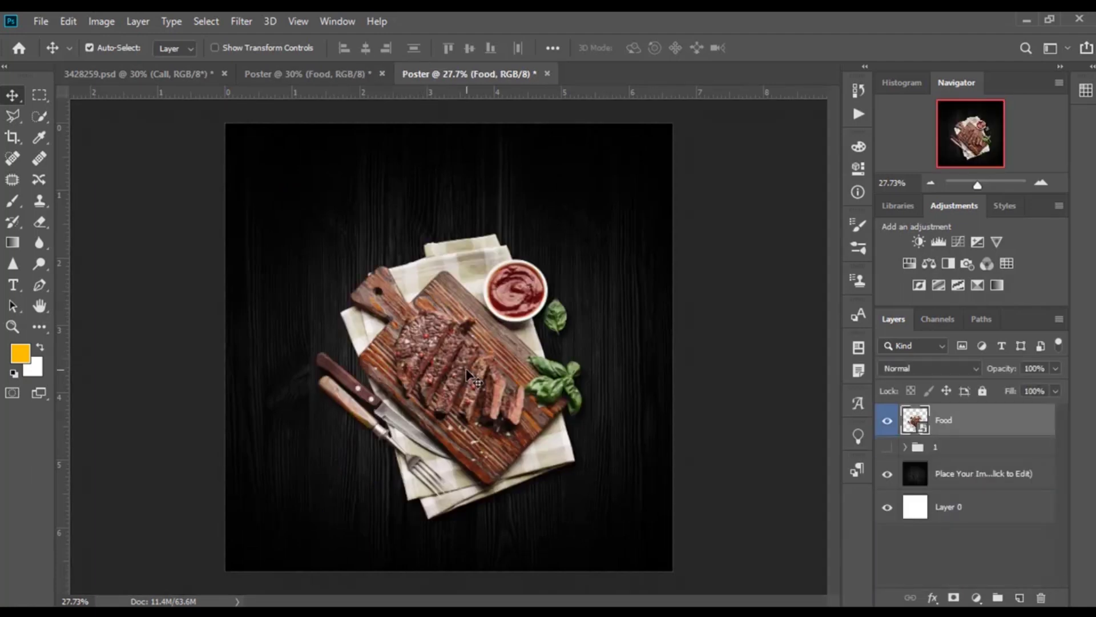
left_click_drag(465, 381, 455, 377)
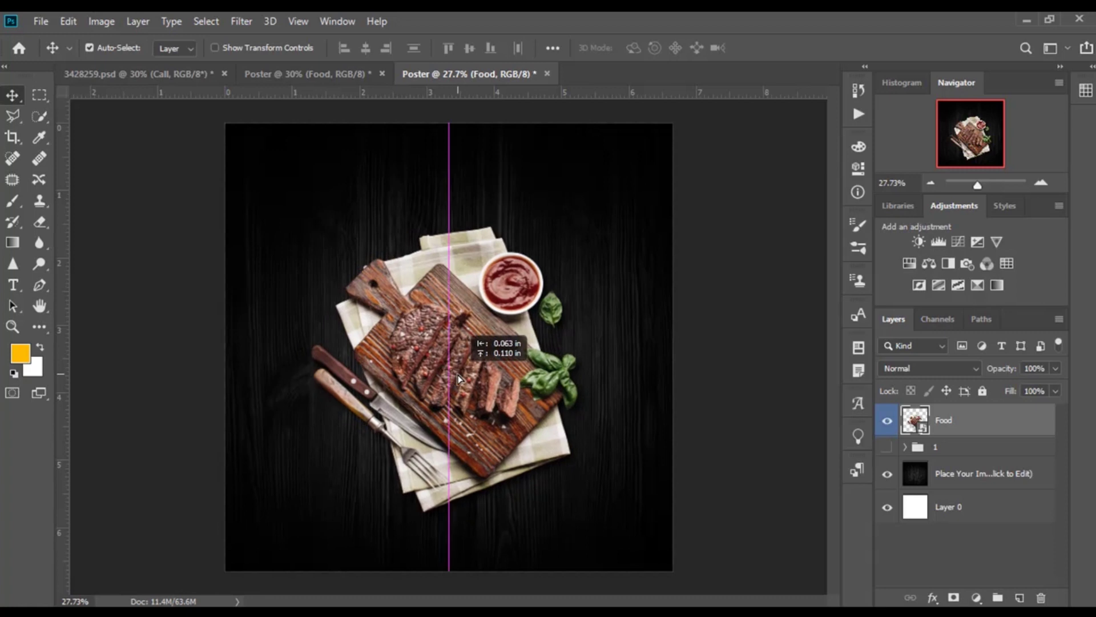
left_click_drag(458, 375, 444, 366)
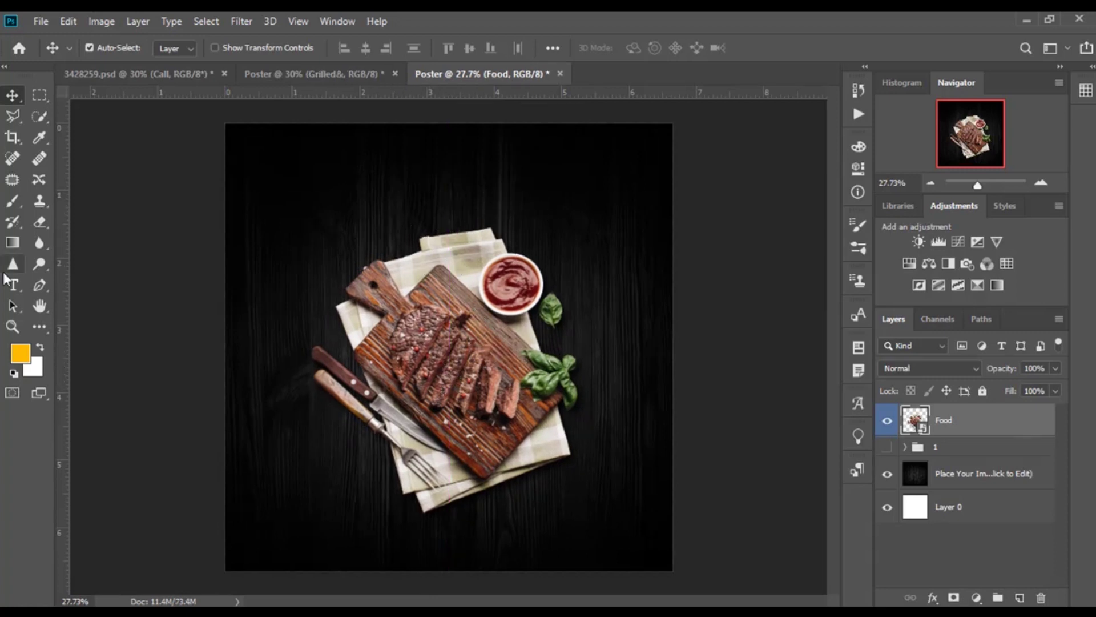
key("t")
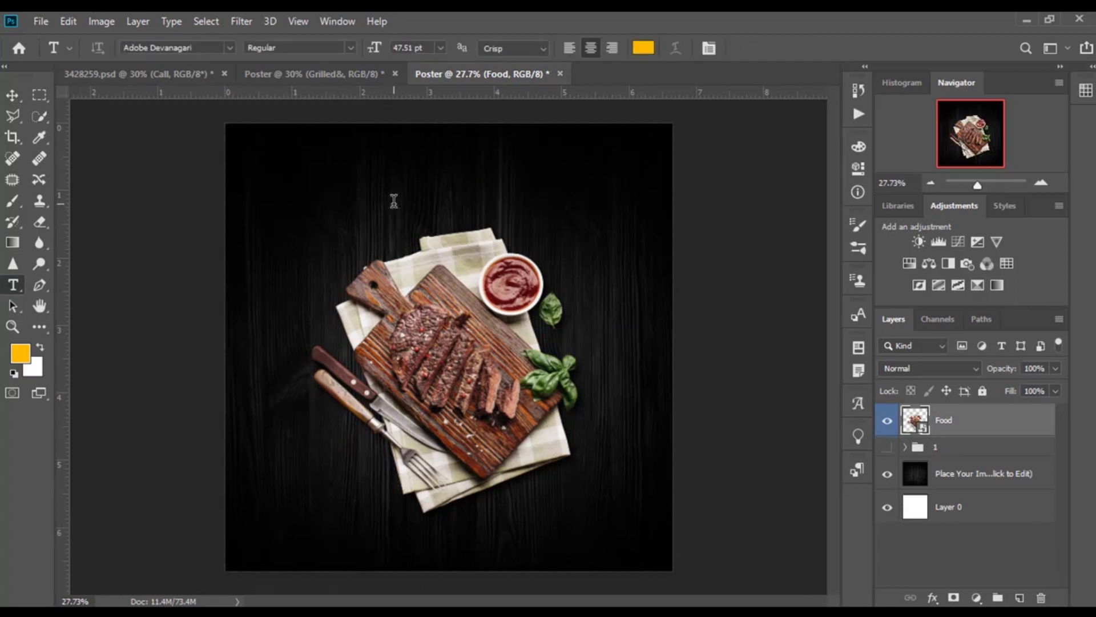
left_click(394, 200)
key("ctrl+v")
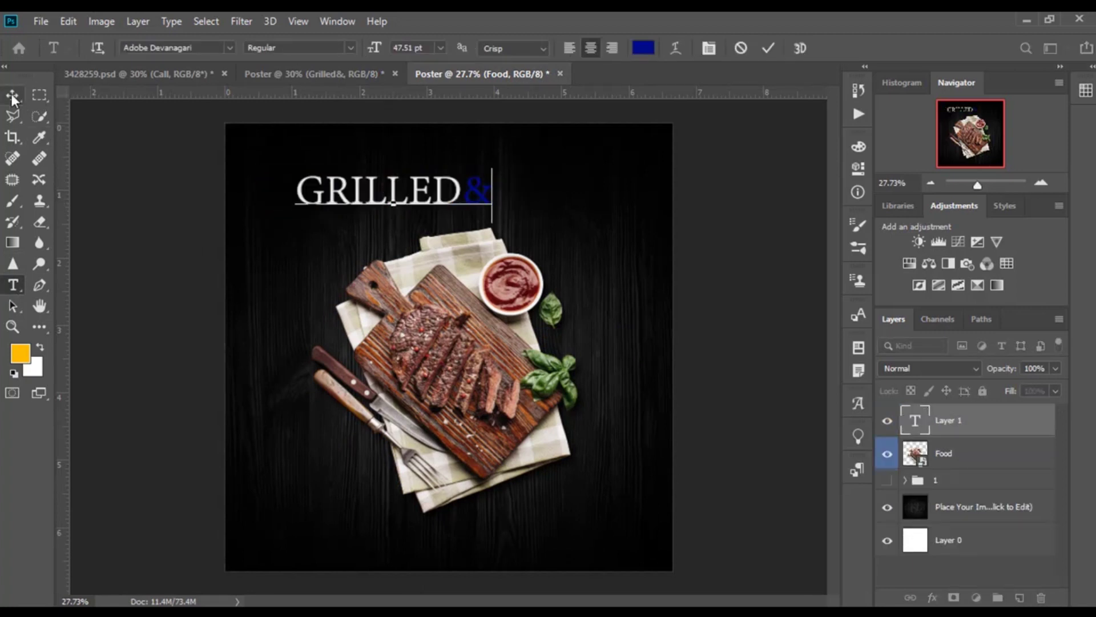
left_click(11, 95)
left_click_drag(419, 192, 432, 187)
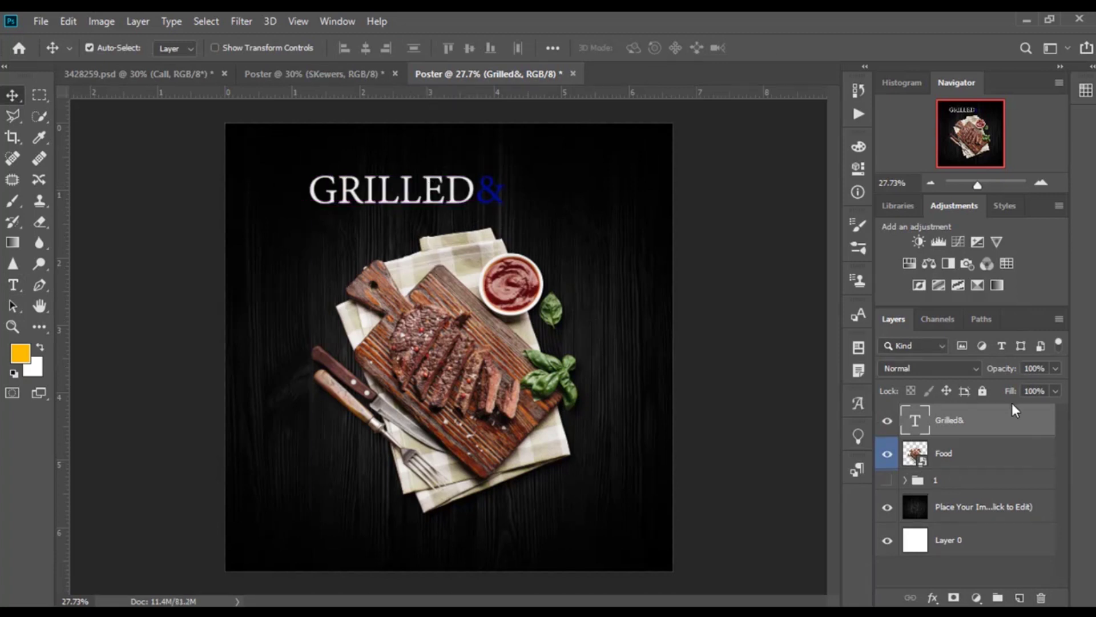
Step: Type a SKEWERS line below the GRILLED& heading
left_click(9, 285)
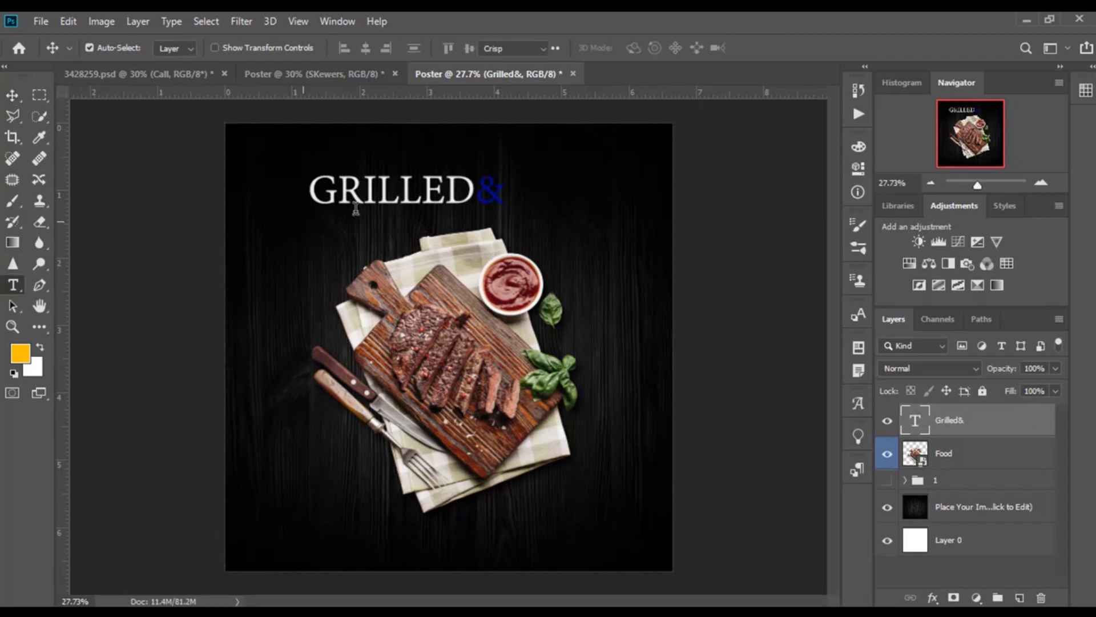
left_click(406, 225)
type("SKEWERS")
left_click(12, 96)
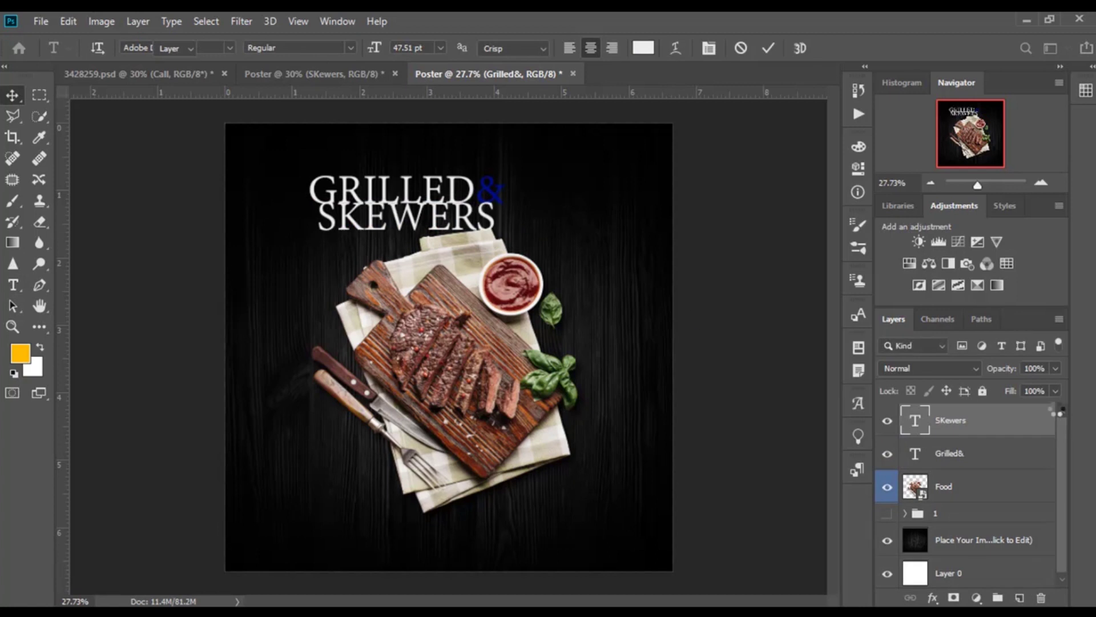
Step: Stack Food above both title layers and shift SKEWERS right beneath GRILLED
left_click(980, 454, "shift")
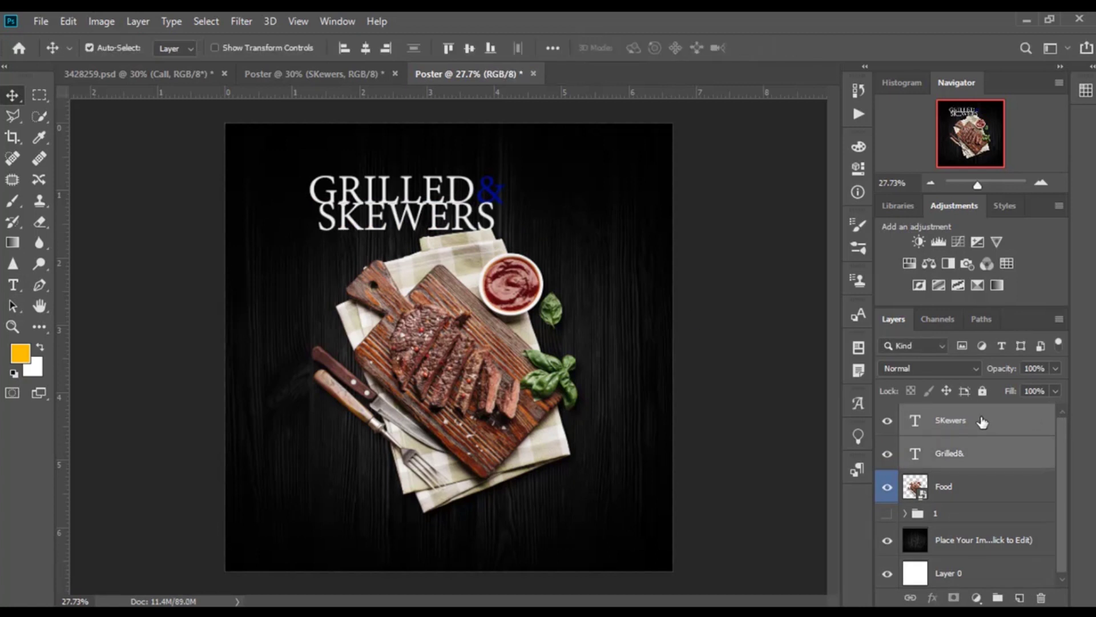
left_click_drag(980, 453, 969, 500)
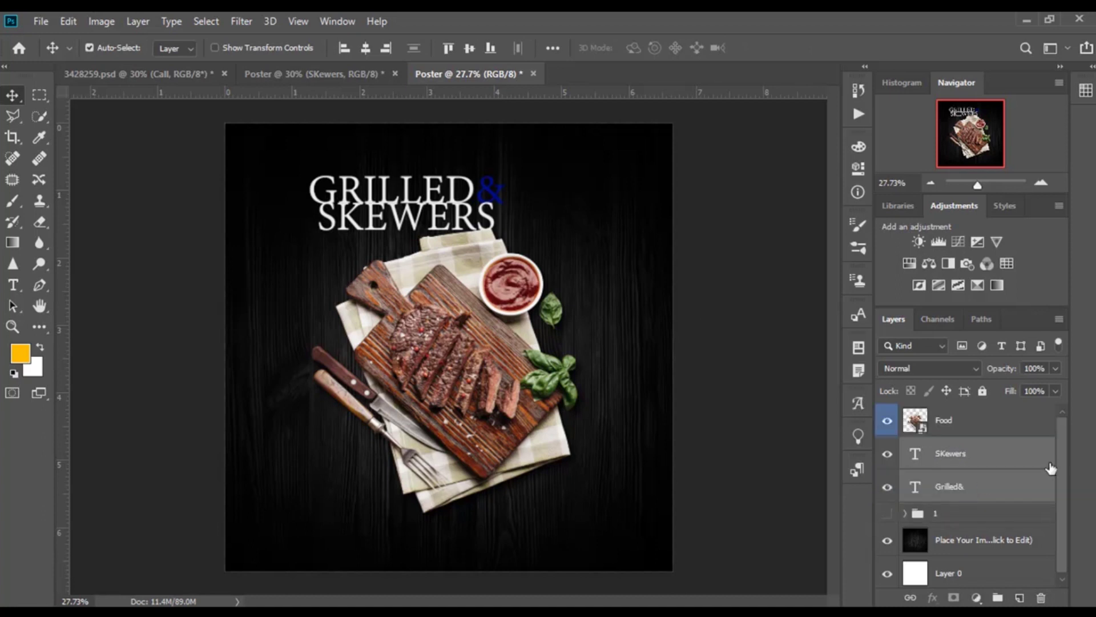
left_click(927, 466)
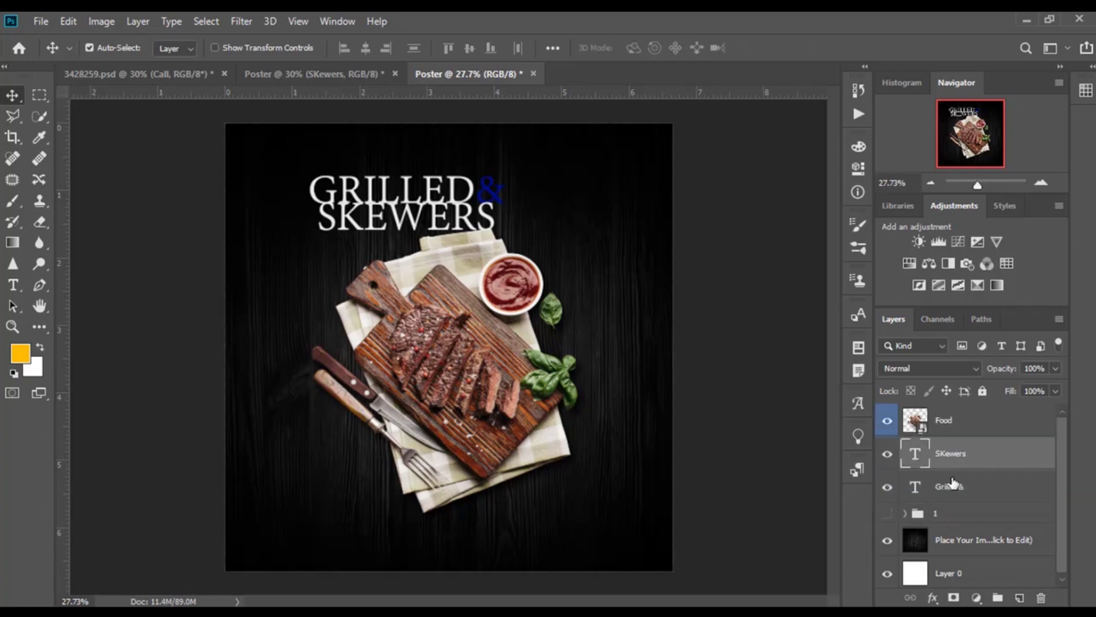
left_click(431, 186)
left_click_drag(400, 225, 467, 226)
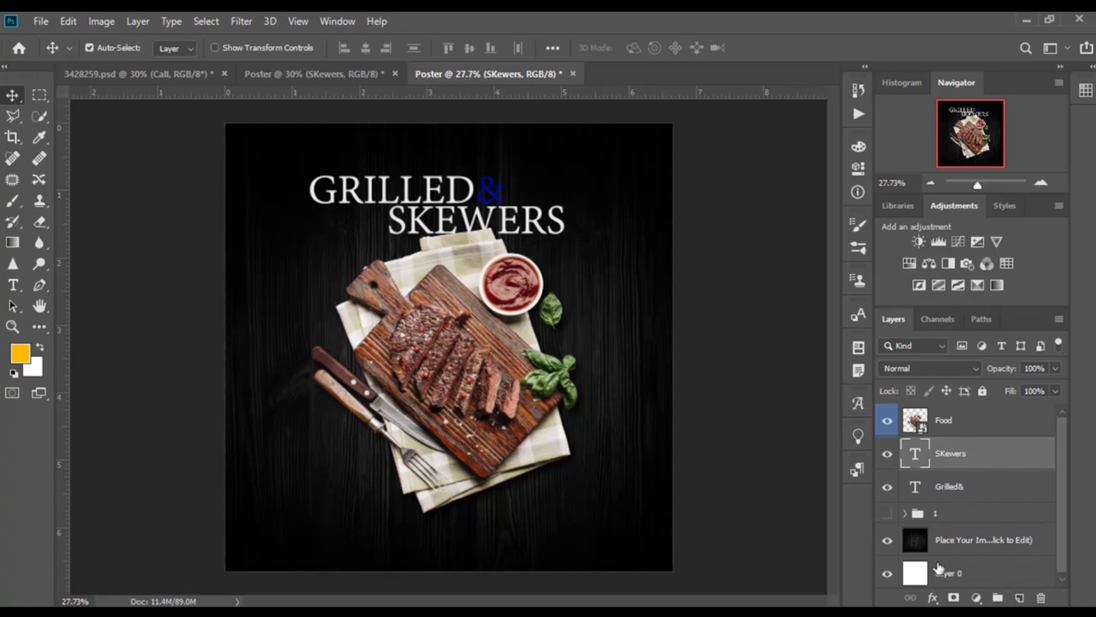
left_click(978, 426)
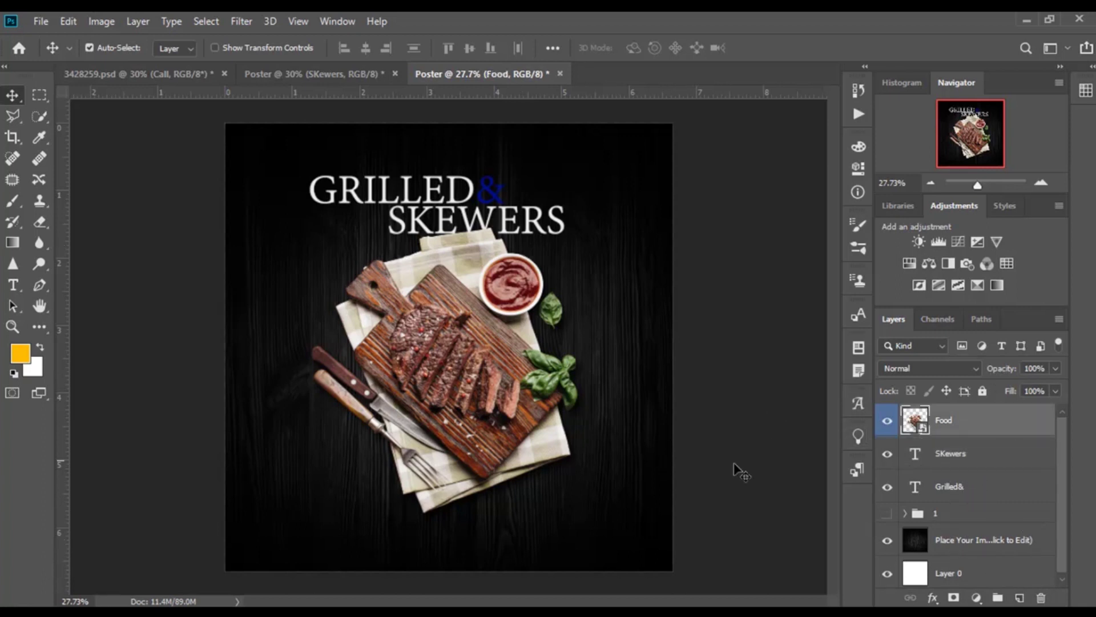
Step: Bring the blue brush stroke beside the steak board and put Hot & Delicious text on it
left_click(928, 453)
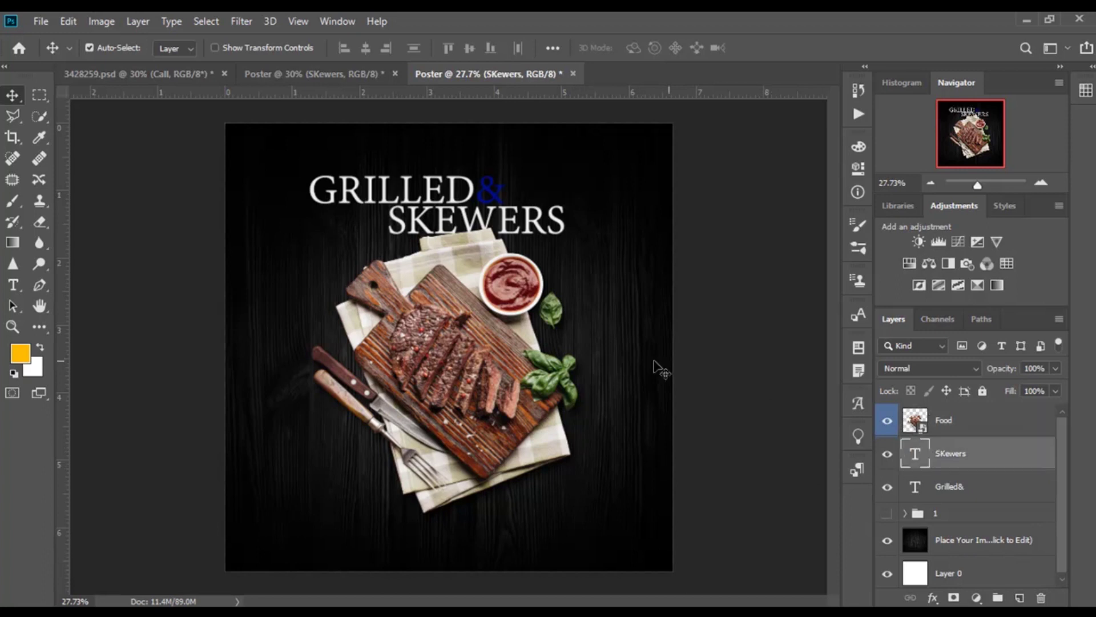
left_click_drag(554, 346, 586, 350)
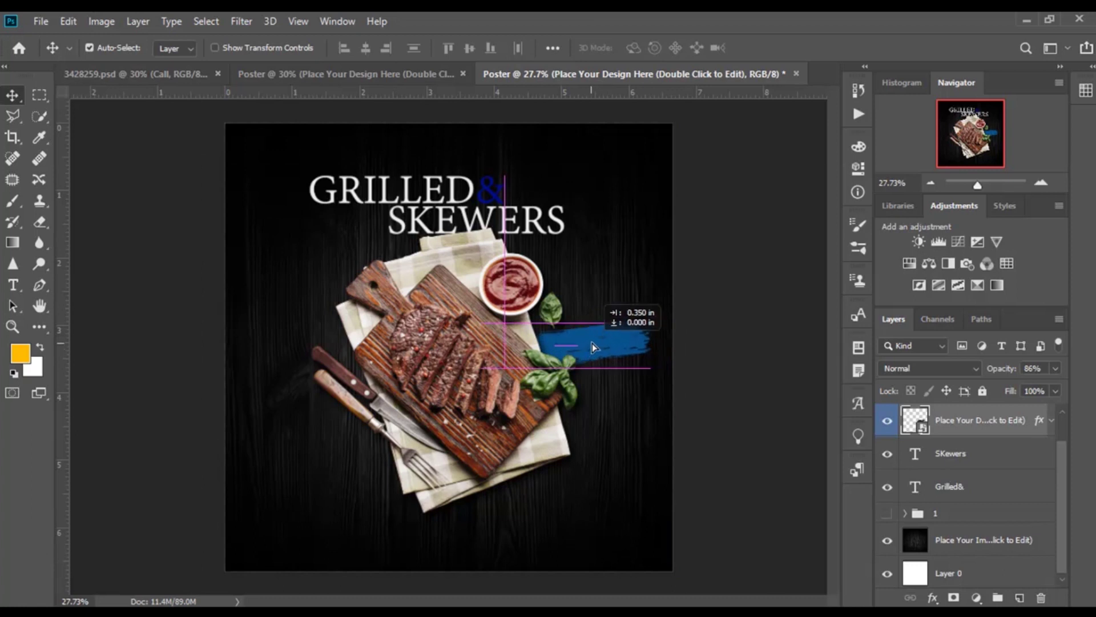
left_click_drag(585, 349, 579, 341)
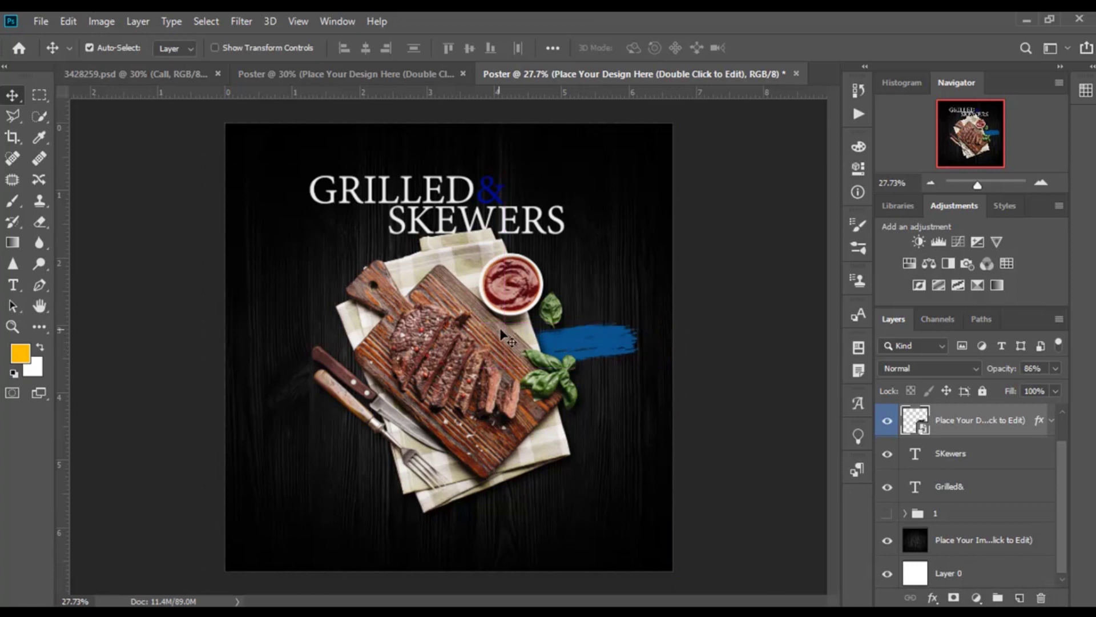
left_click(12, 285)
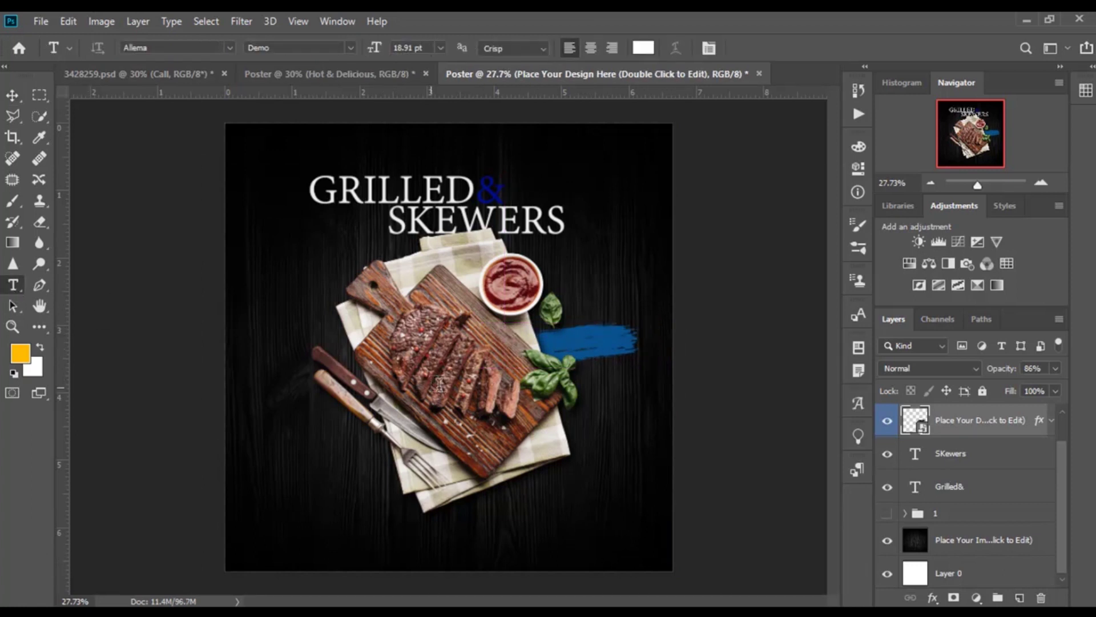
left_click(557, 350)
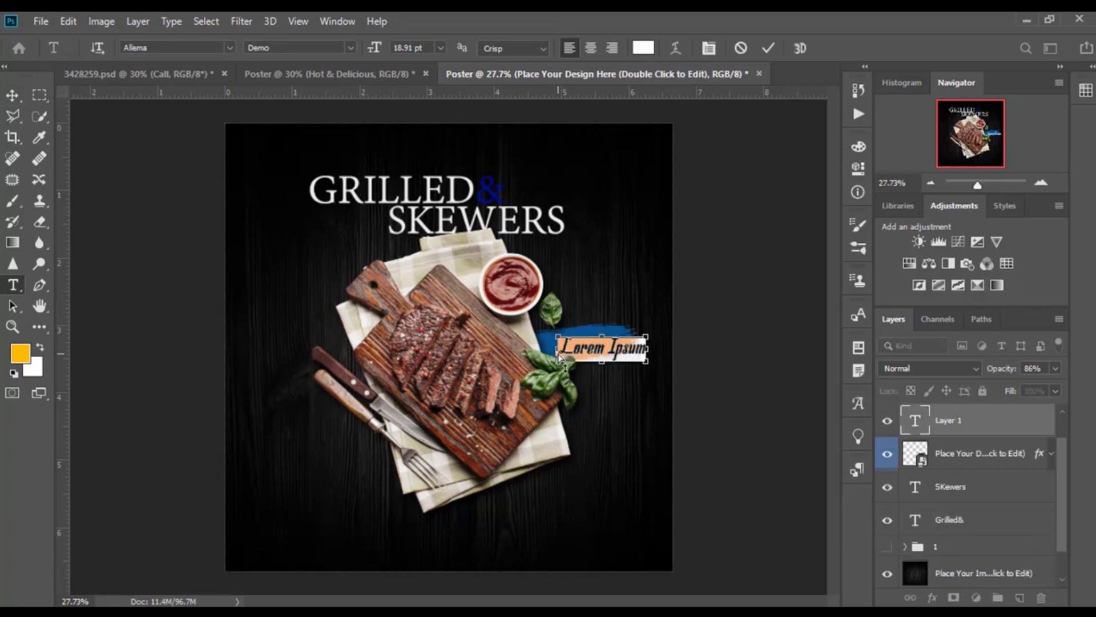
type("Hot& Delicious")
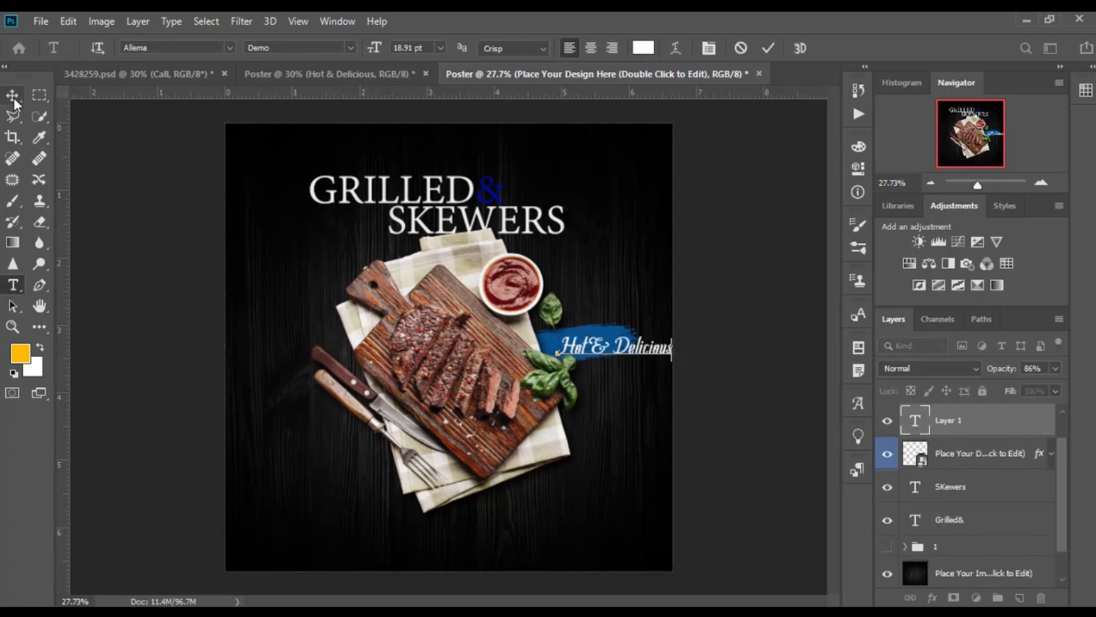
left_click(12, 95)
left_click_drag(653, 348, 608, 353)
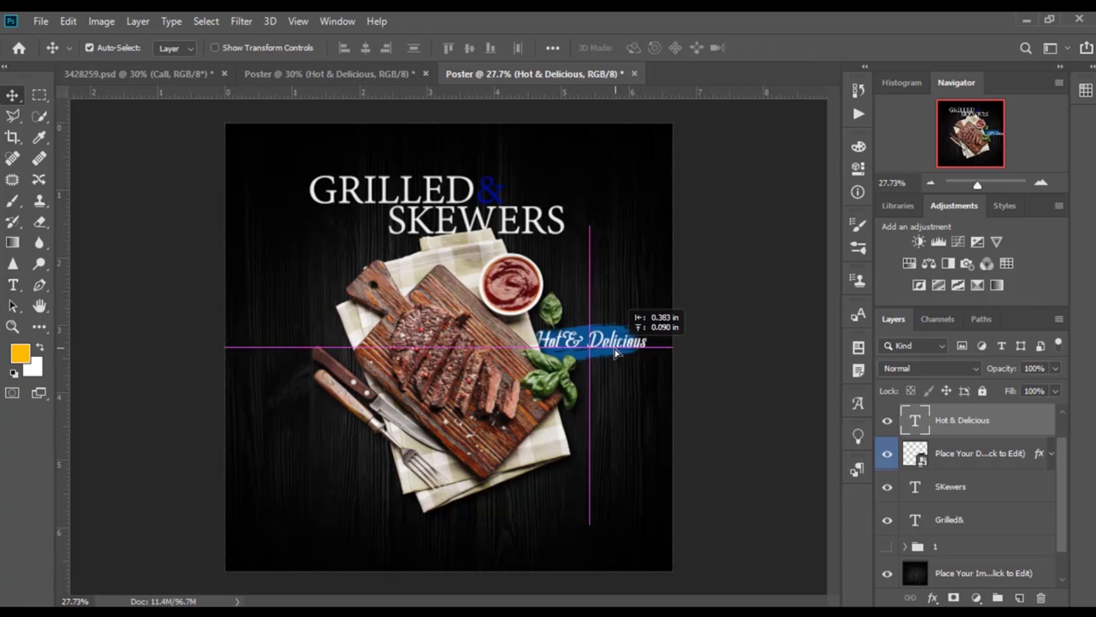
Step: Rotate the Hot & Delicious text about -10.6° to follow the stroke, nudging it left
key("ctrl+t")
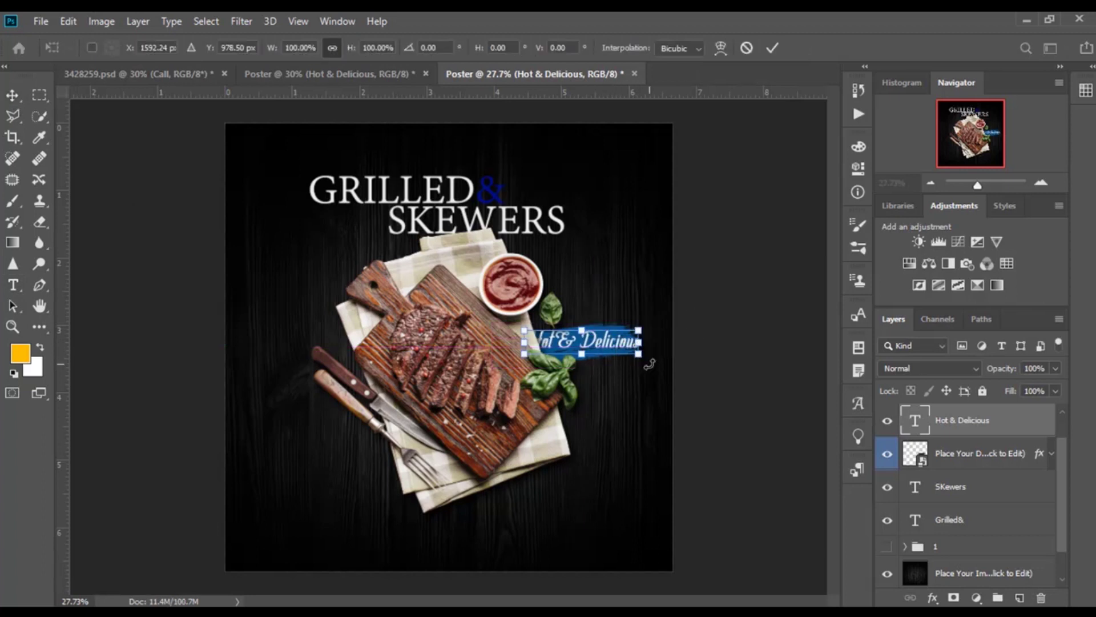
left_click_drag(653, 363, 608, 346)
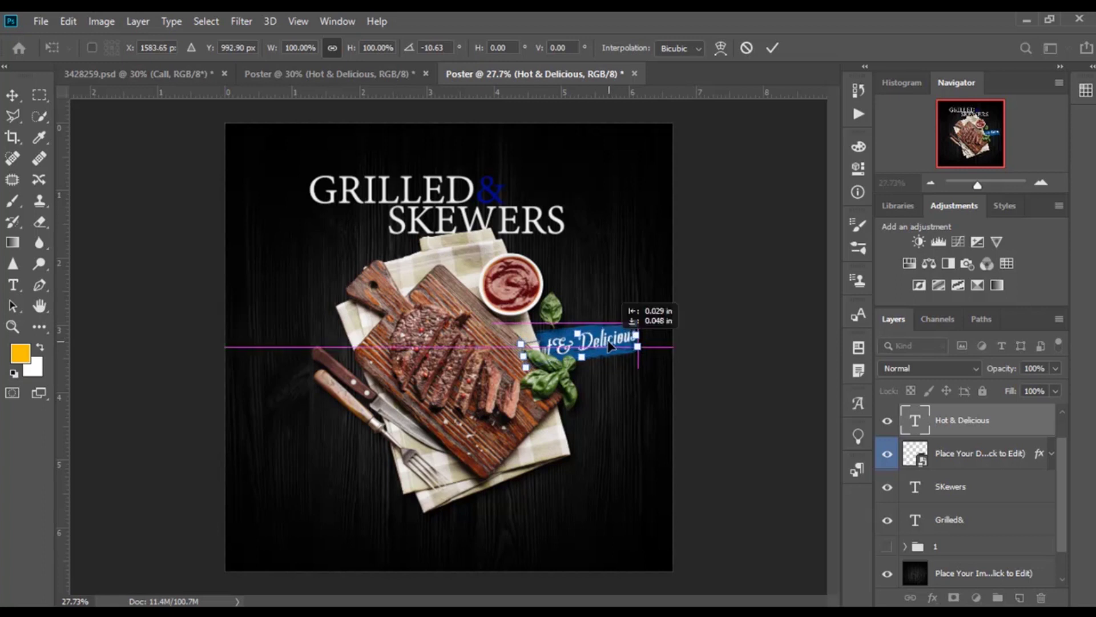
left_click(772, 49)
key("shift+Left")
key("shift+Left")
key("shift+Left")
key("shift+Left")
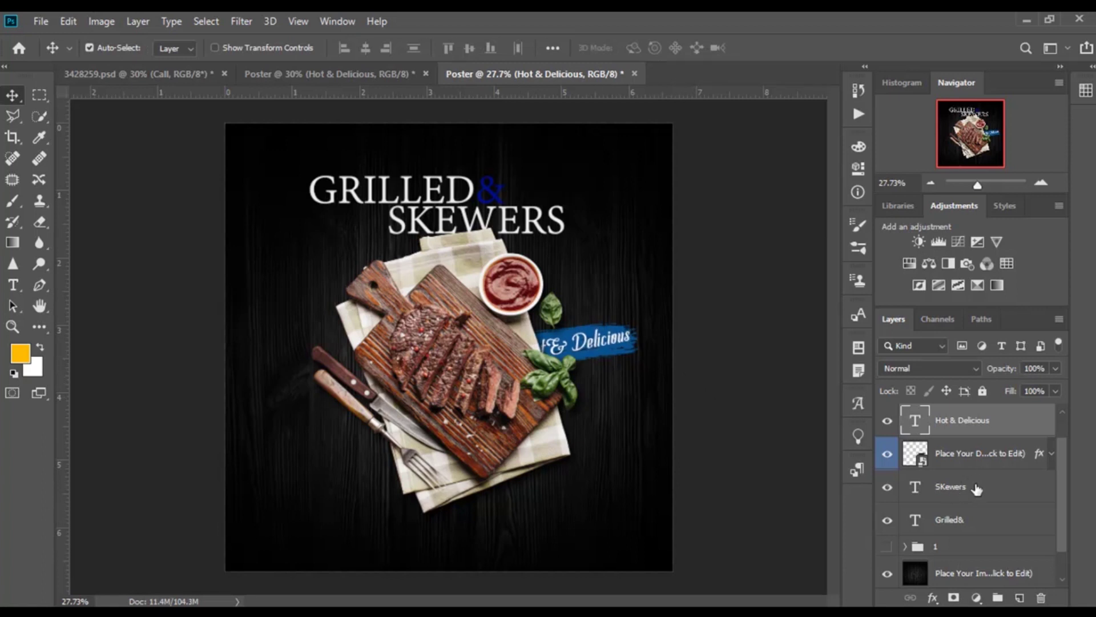
Step: Draw a 295 px blue circle at 70% opacity beside the fork handles, nudged slightly up-left
left_click(978, 508)
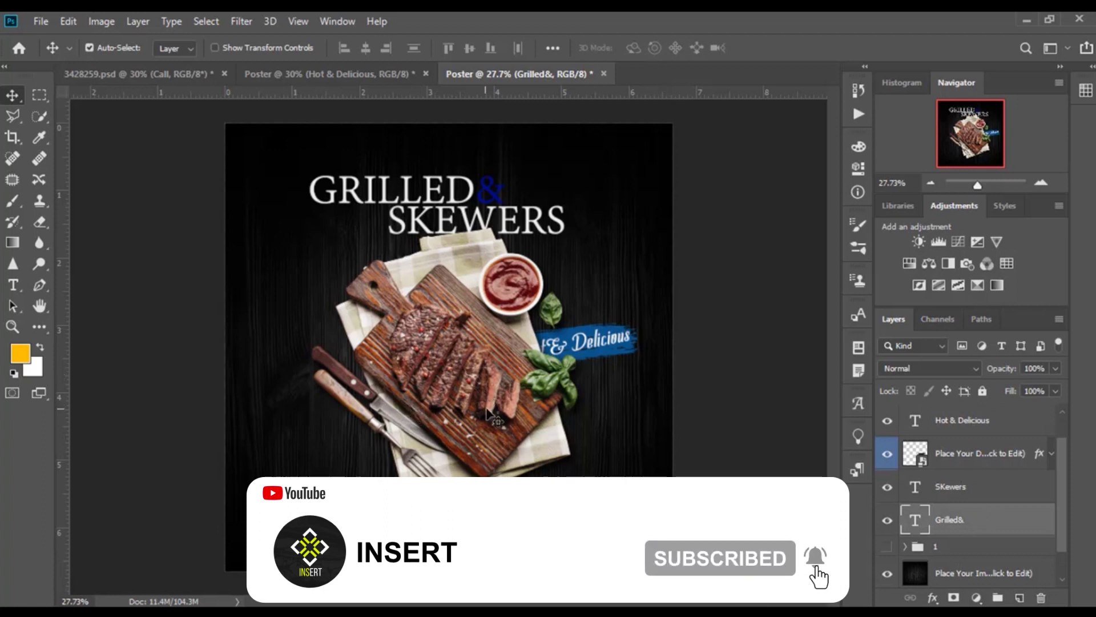
left_click(39, 327)
left_click(103, 543)
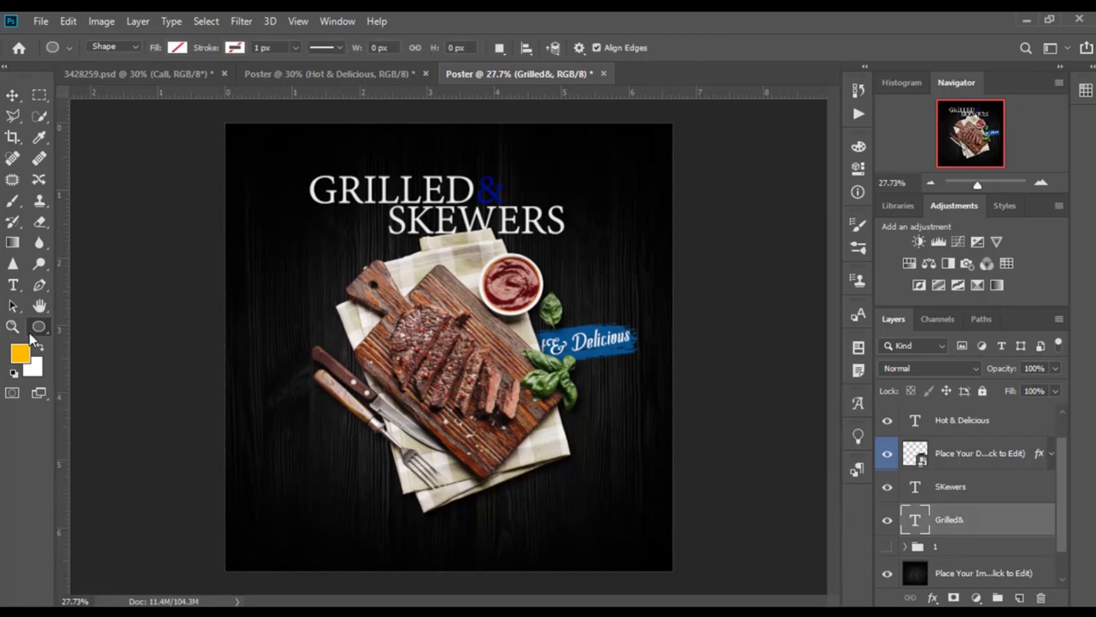
left_click_drag(369, 451, 435, 546)
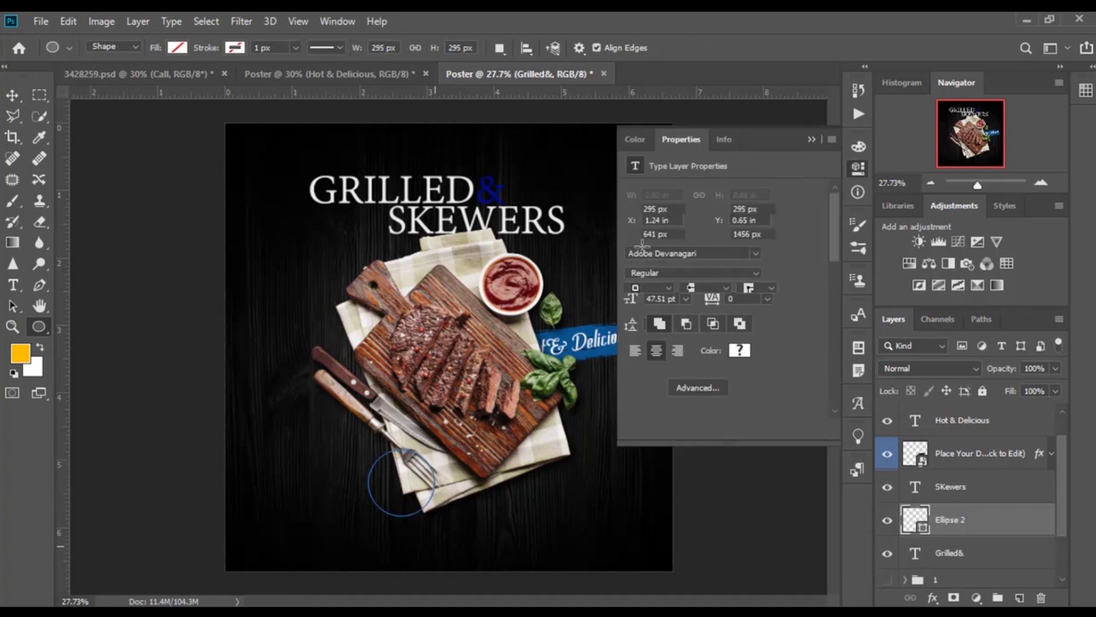
left_click(634, 267)
left_click(636, 352)
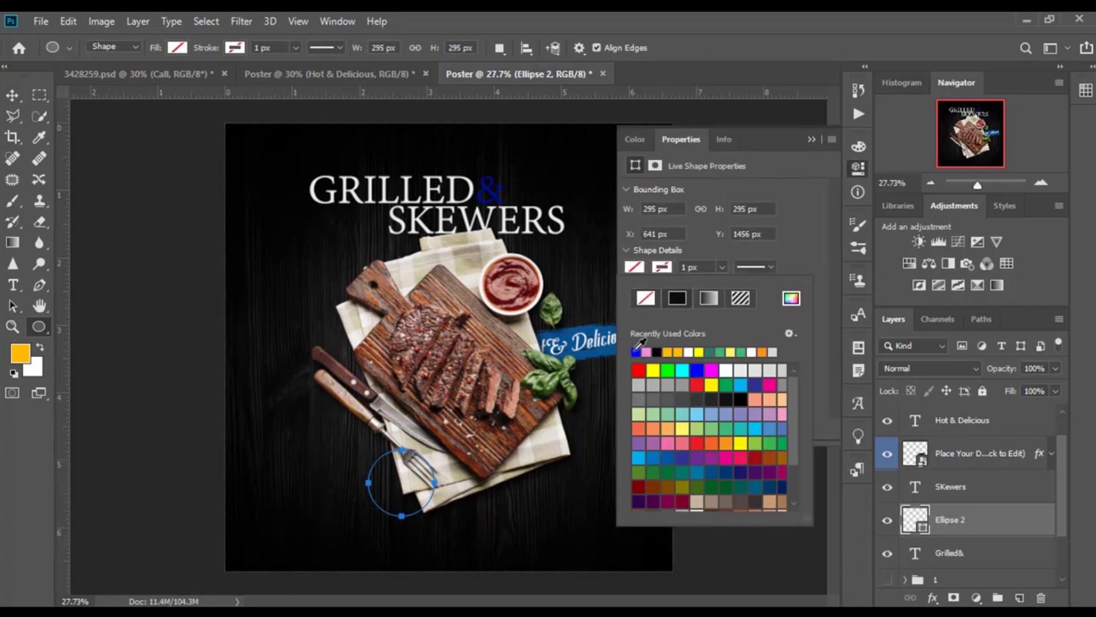
left_click(810, 140)
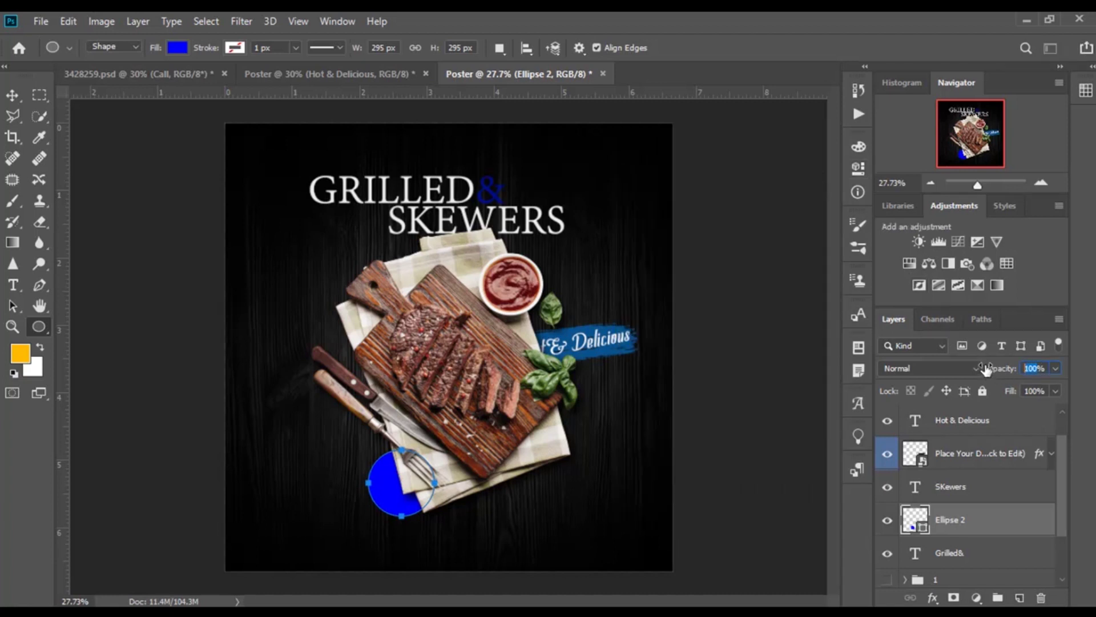
type("70")
type("v")
left_click_drag(394, 505, 368, 496)
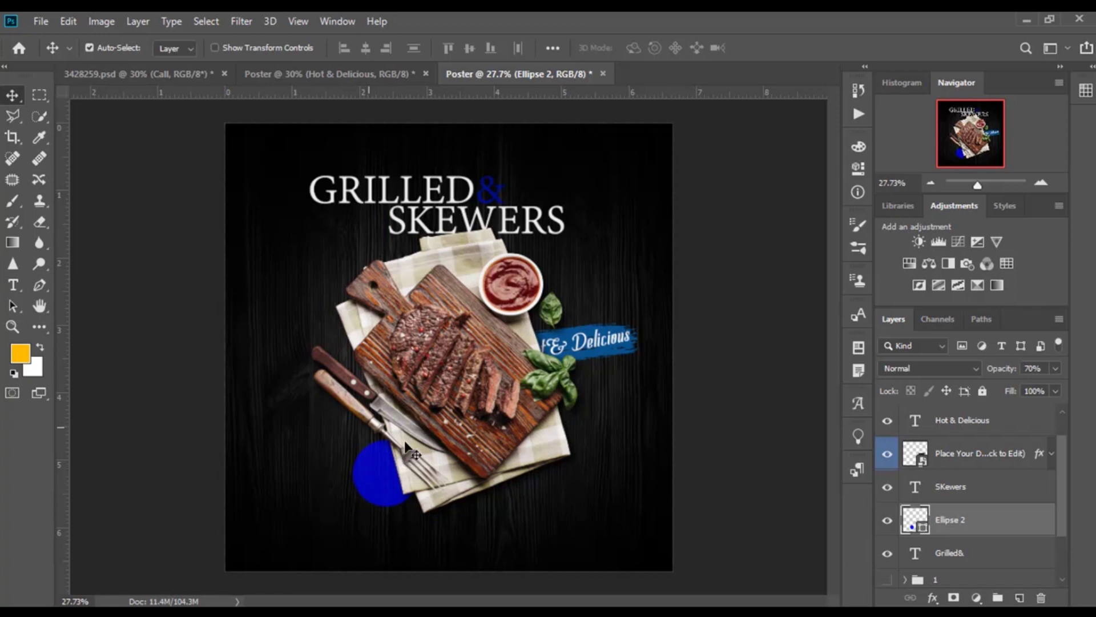
Step: Rasterize the Ellipse 2 layer and center pasted '$10 BEST PRICE' text inside the circle
right_click(979, 460)
left_click(877, 259)
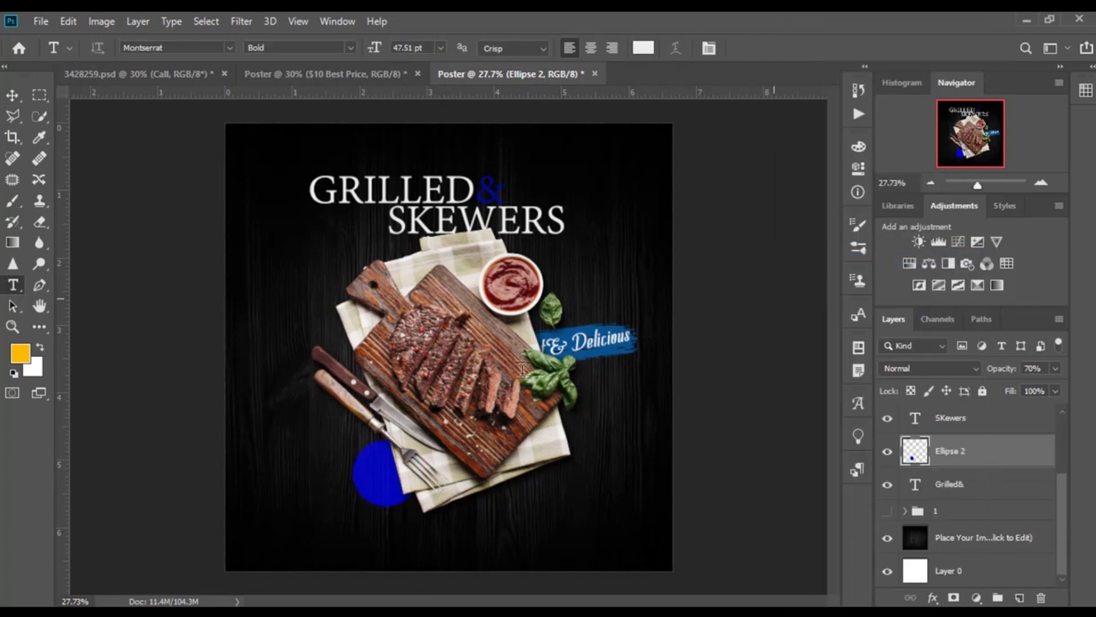
left_click(373, 478)
key("ctrl+v")
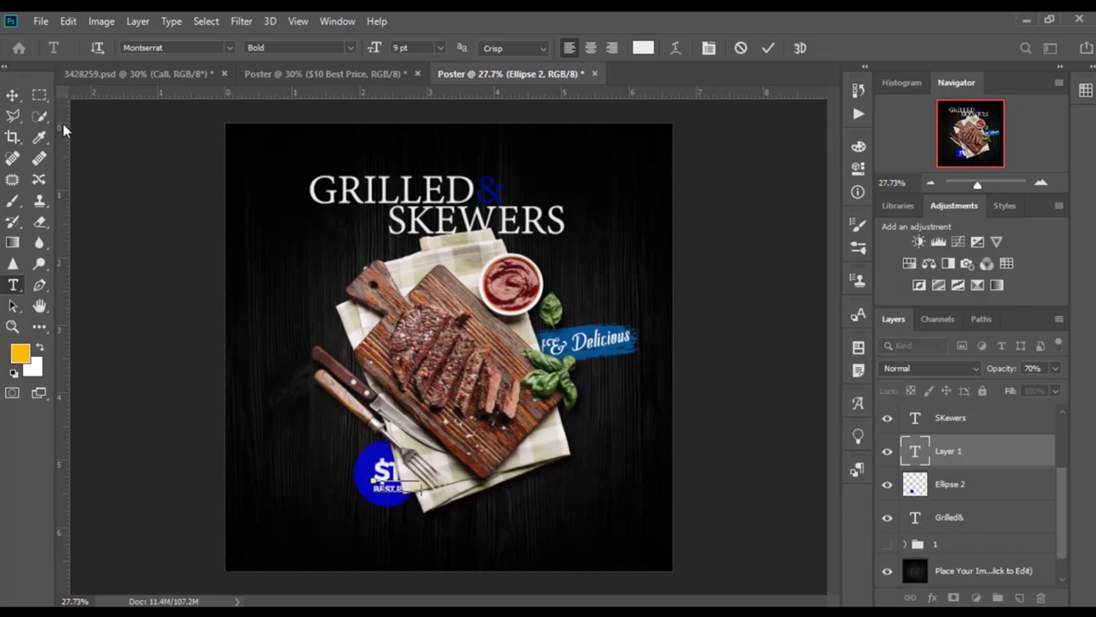
left_click(12, 95)
mouse_move(390, 484)
left_mouse_down()
mouse_move(383, 500)
mouse_move(372, 470)
left_mouse_up()
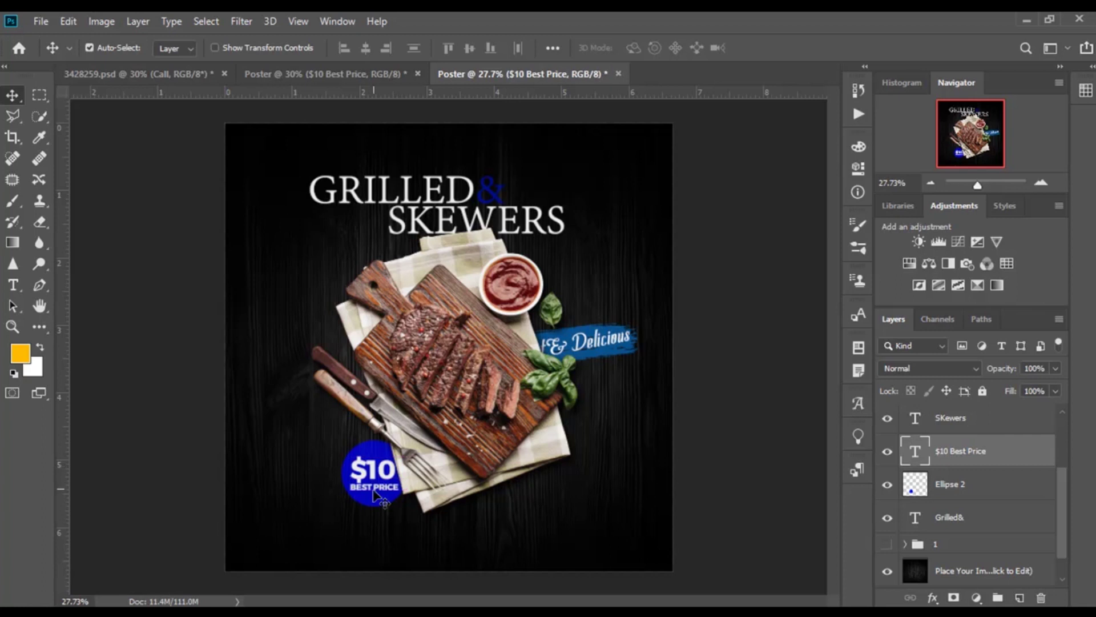
left_click(13, 284)
left_click(488, 550)
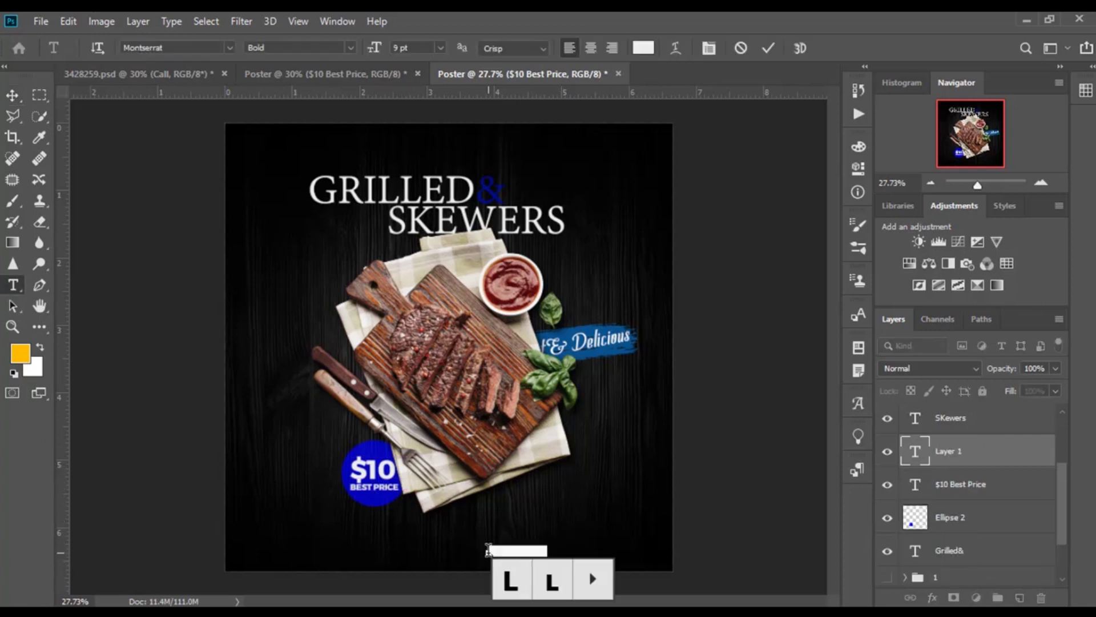
left_click(488, 551)
type("www")
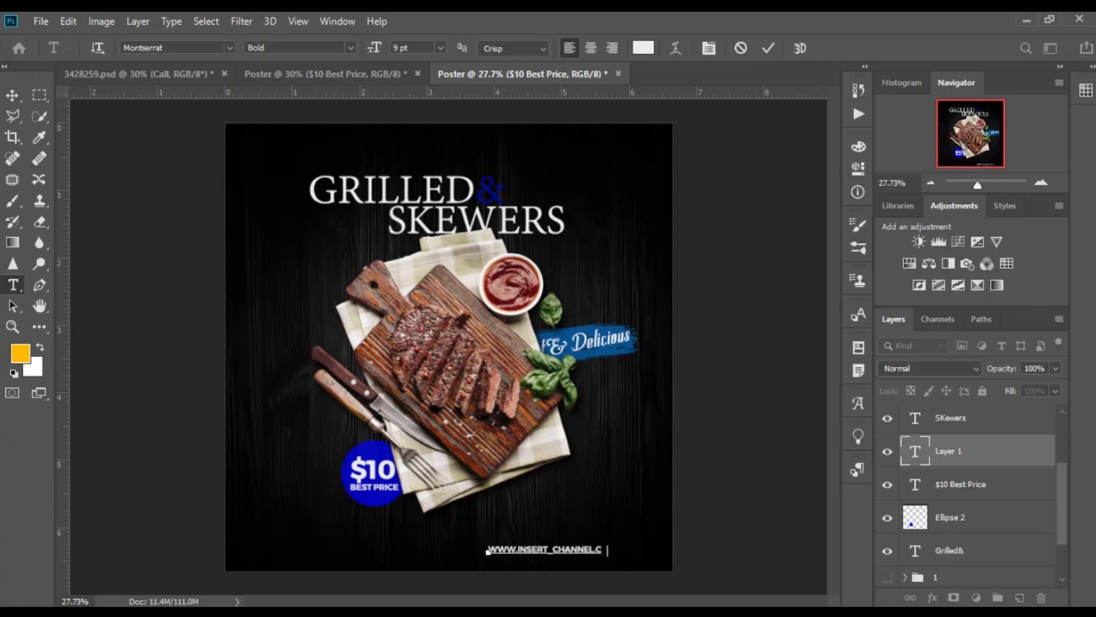
left_click(13, 95)
left_click_drag(547, 552, 585, 551)
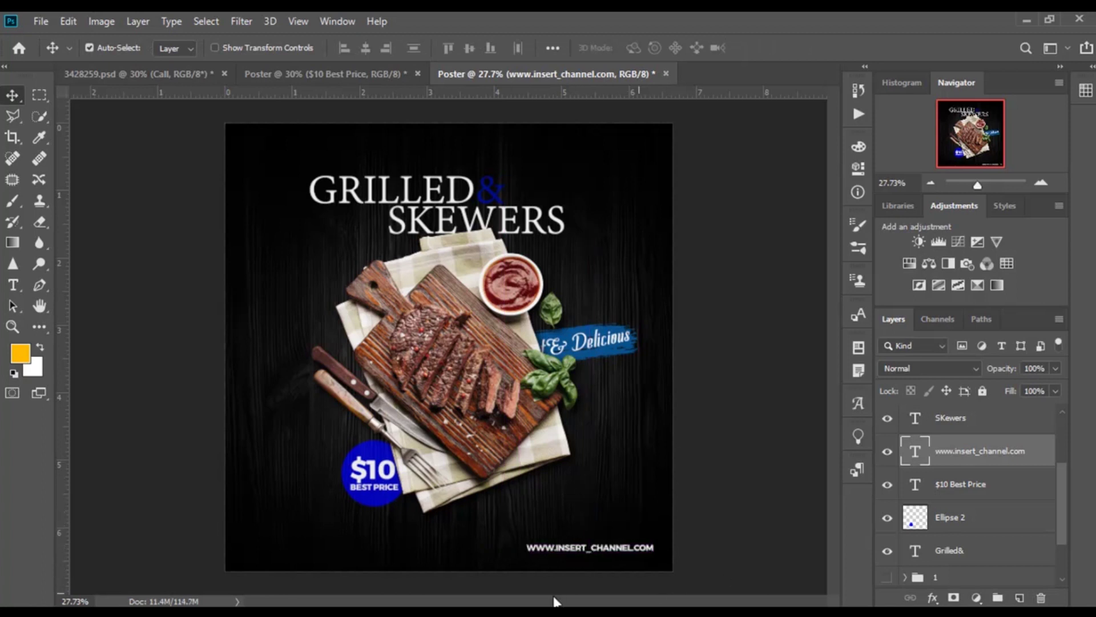
Step: Paste the two-line Order Now and phone text into the bottom-left corner, then paste the social icons
left_click(13, 285)
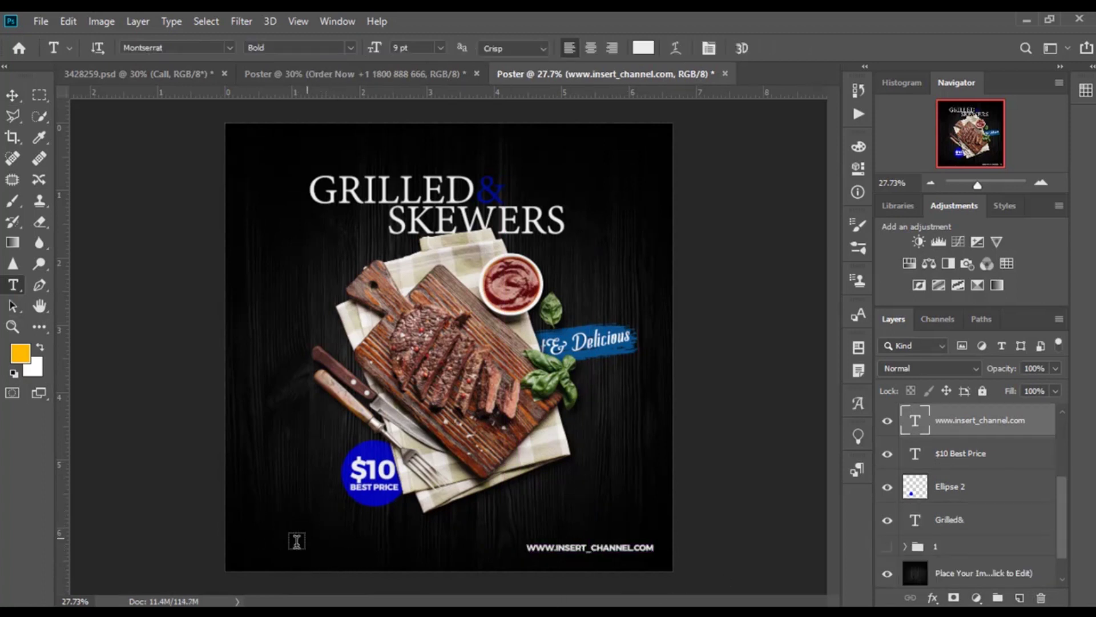
left_click(259, 549)
key("ctrl+v")
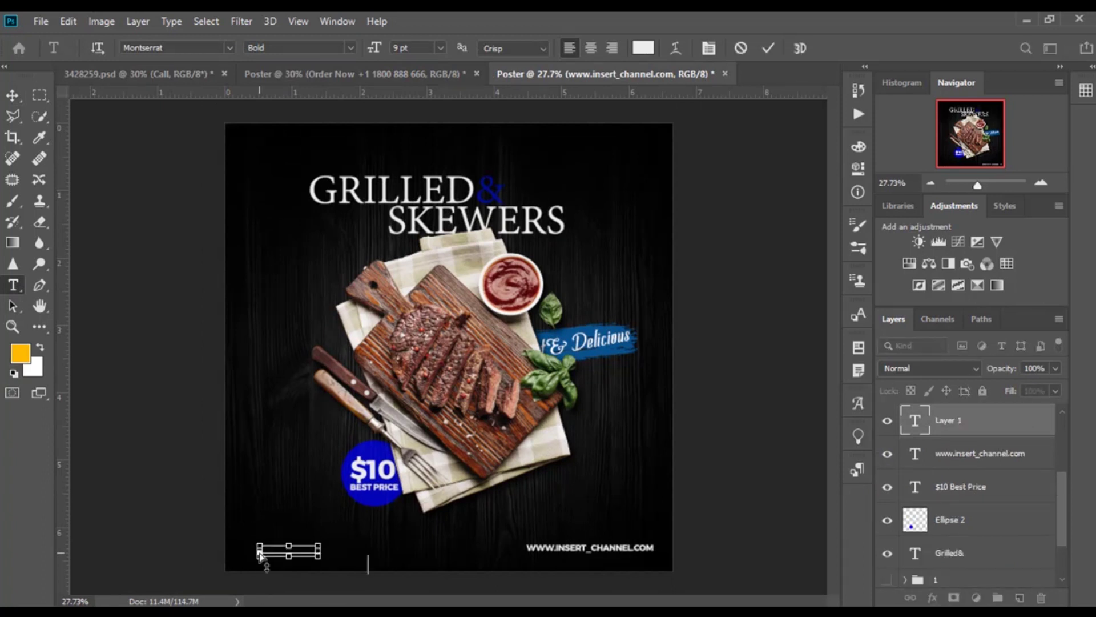
left_click(12, 94)
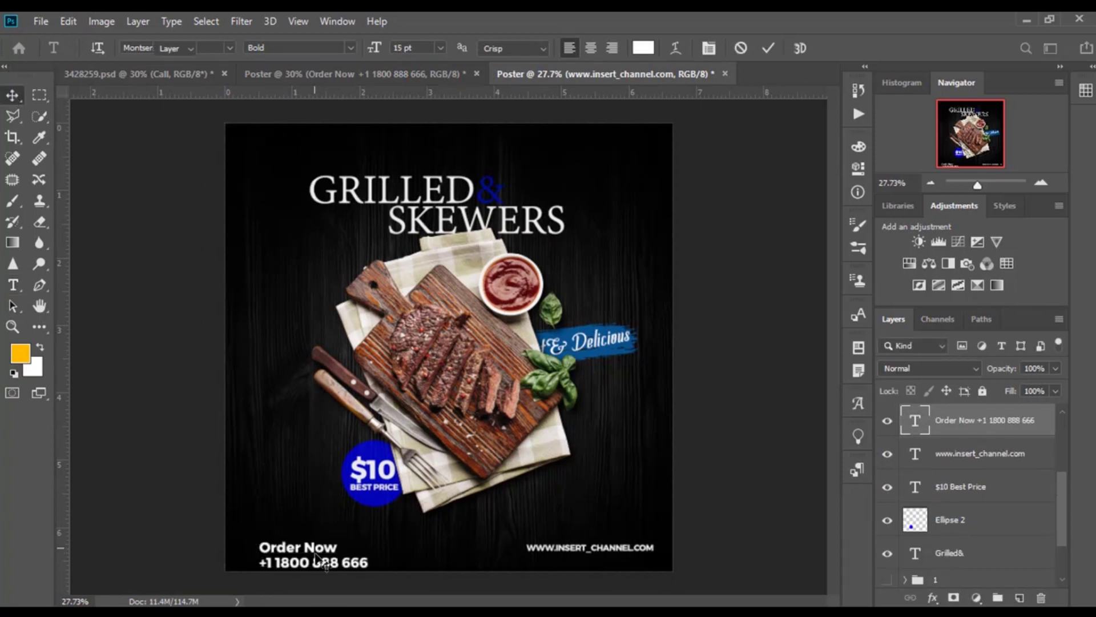
left_click_drag(303, 552, 300, 544)
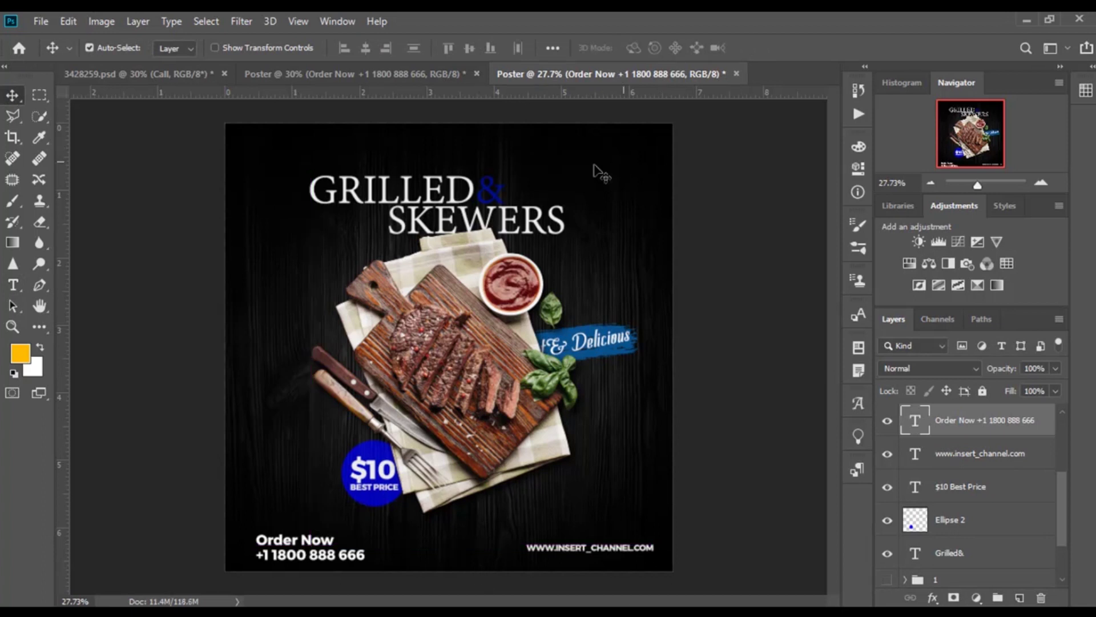
key("ctrl+v")
Step: Move the four social icons to the top-right corner and select the steak poster layers down to Grilled&
left_click_drag(602, 175, 614, 162)
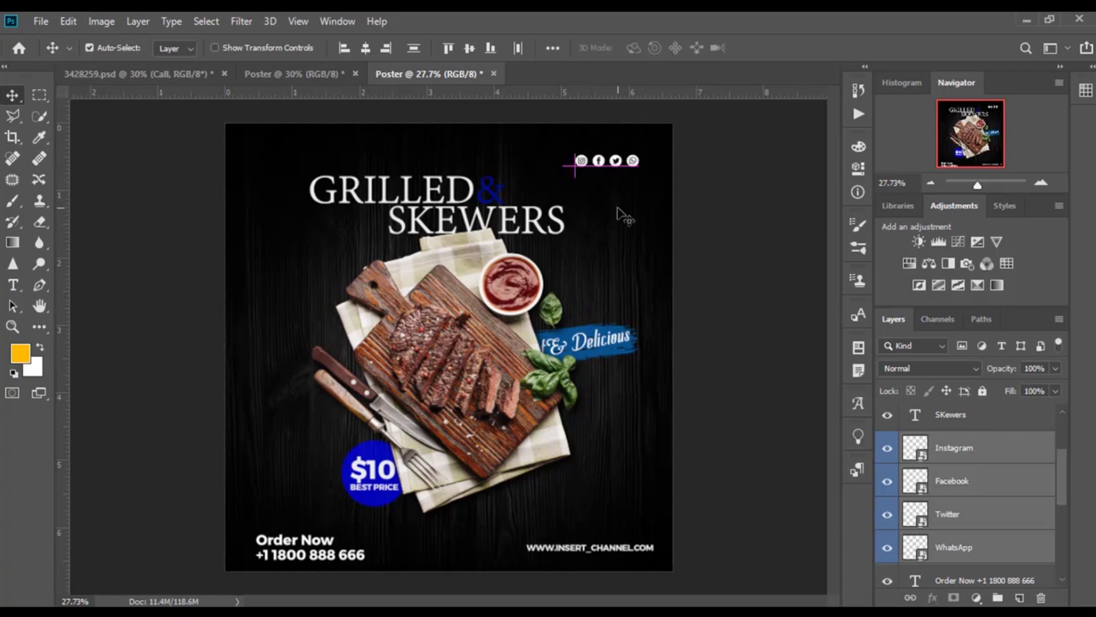
left_click(1011, 425)
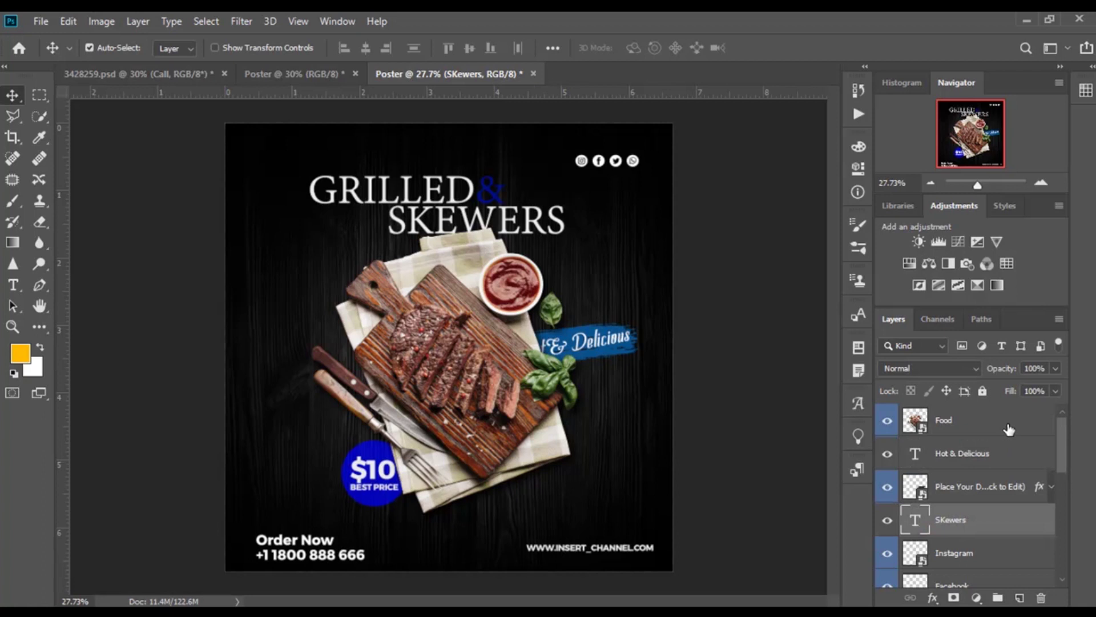
left_click(1009, 429)
scroll(1007, 429, "down", 5)
scroll(1006, 431, "down", 4)
scroll(966, 499, "down", 1)
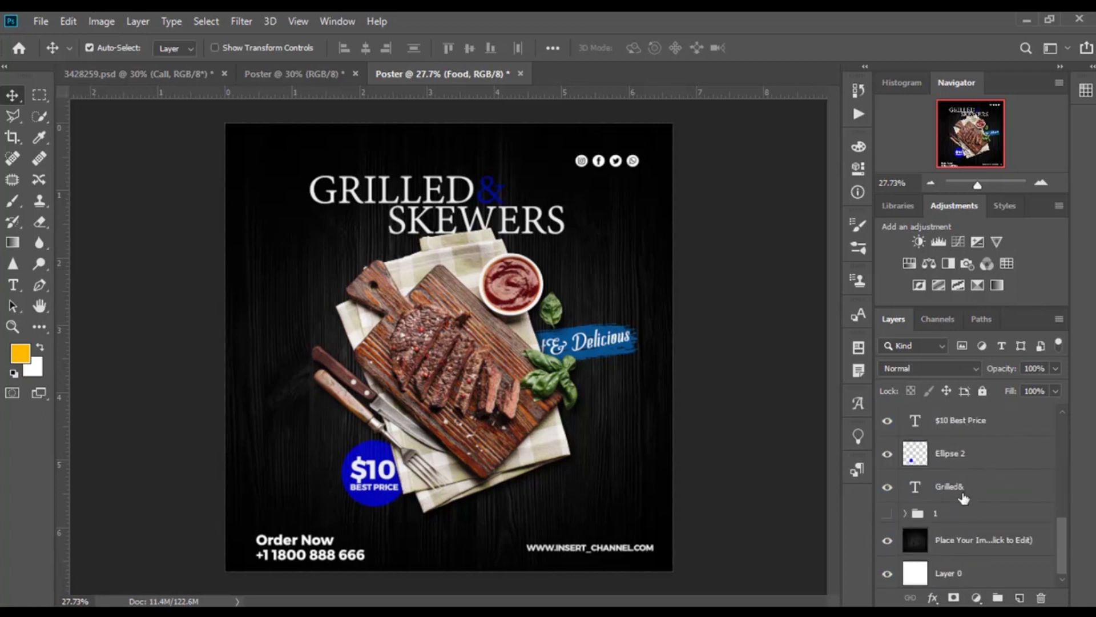
left_click(963, 496, "shift")
Step: Group the selected steak poster layers and name the group '2'
key("ctrl+g")
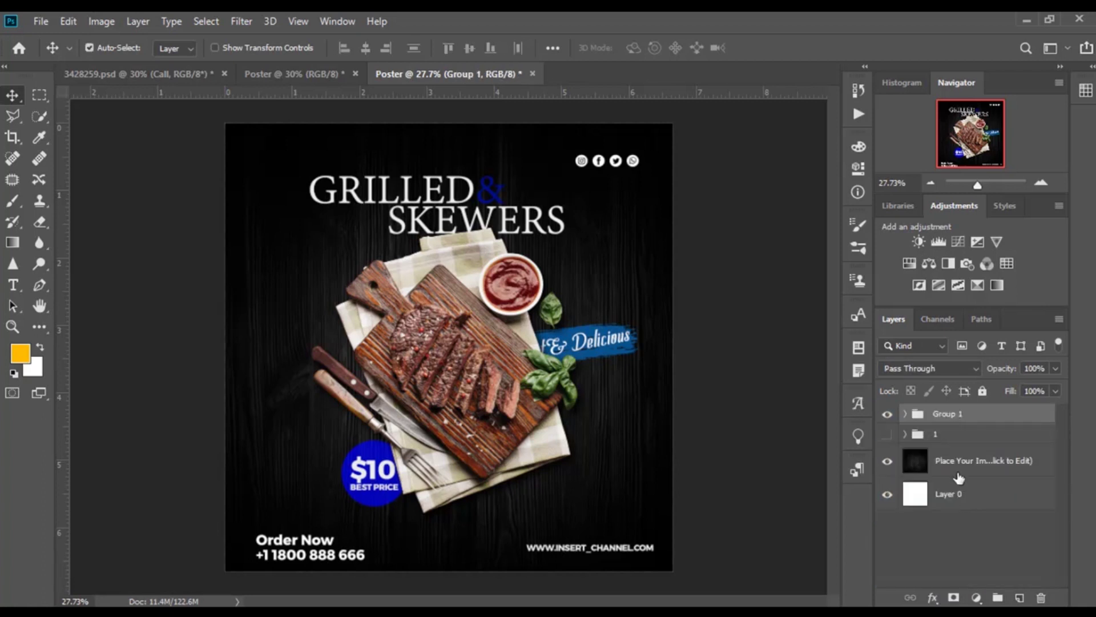
double_click(944, 413)
type("2")
key("Return")
left_click(965, 551)
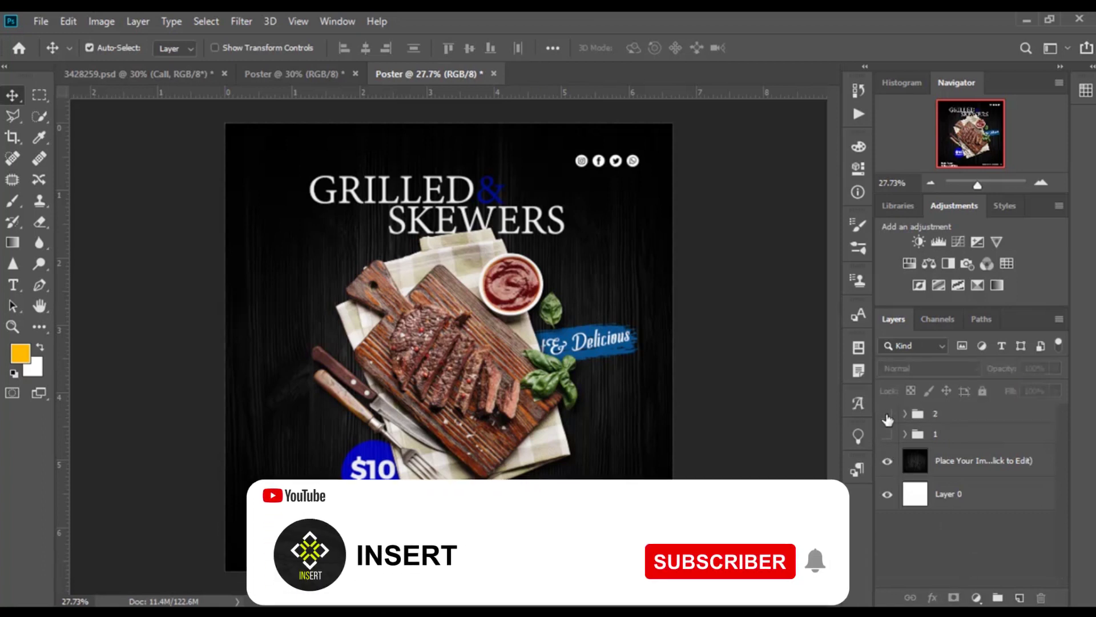
left_click(887, 413)
left_click(887, 435)
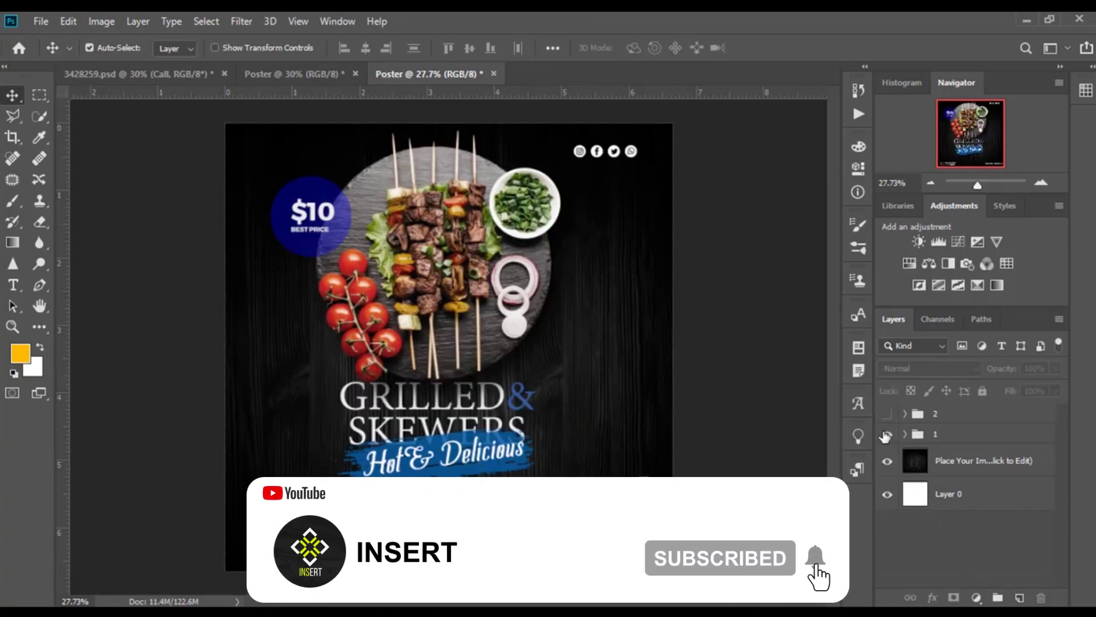
left_click(887, 435)
left_click(887, 414)
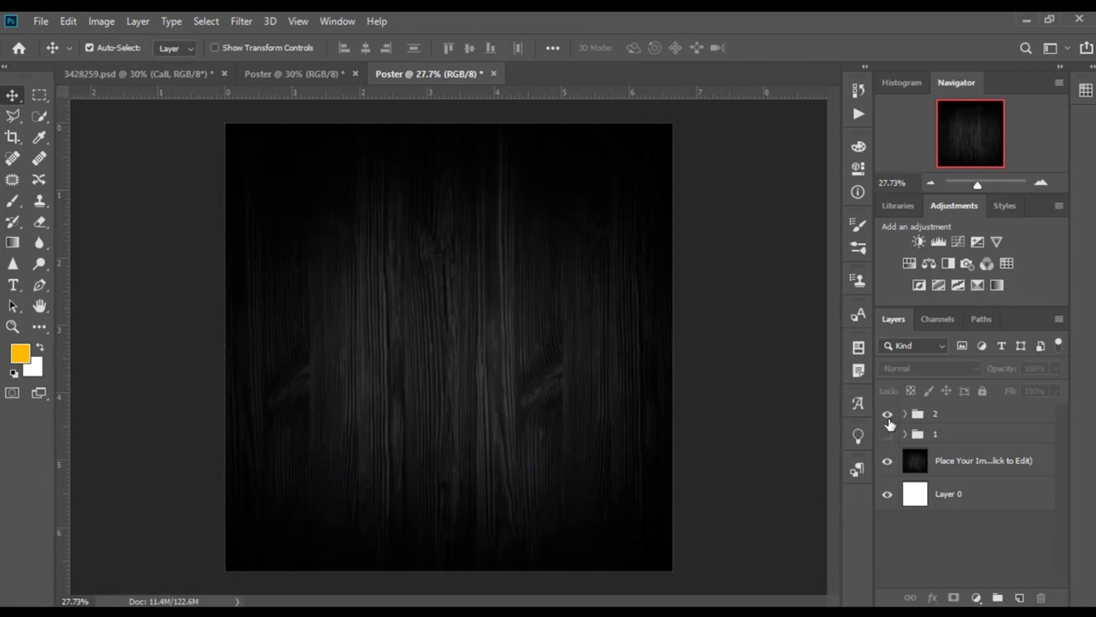
left_click(888, 415)
left_click(887, 434)
left_click(888, 435)
left_click(887, 414)
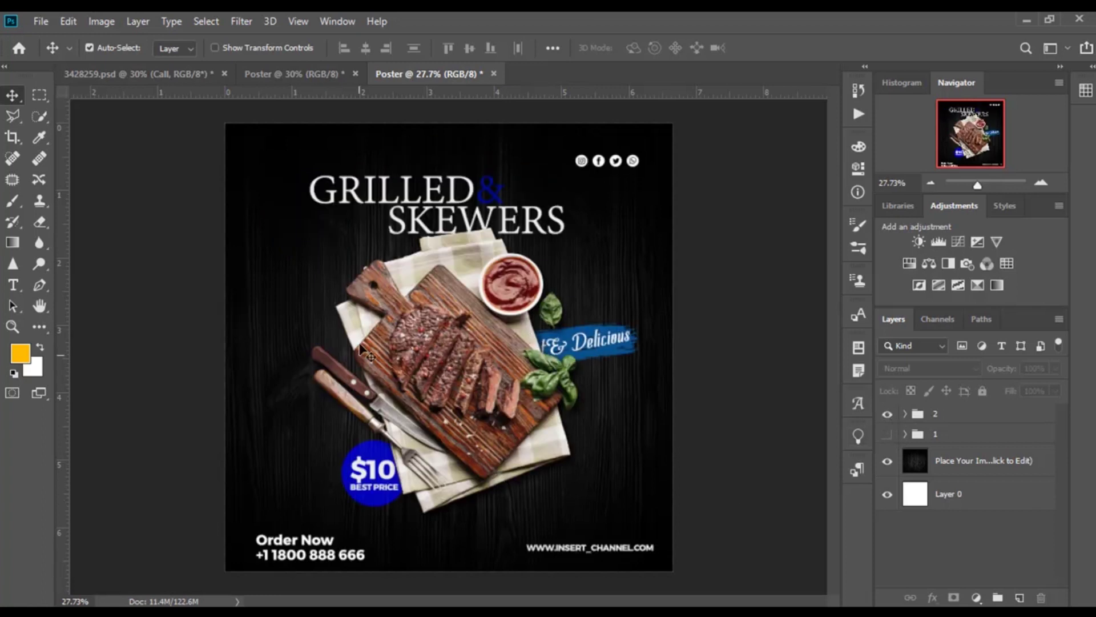
scroll(467, 377, "up", 1)
scroll(467, 377, "up", 2)
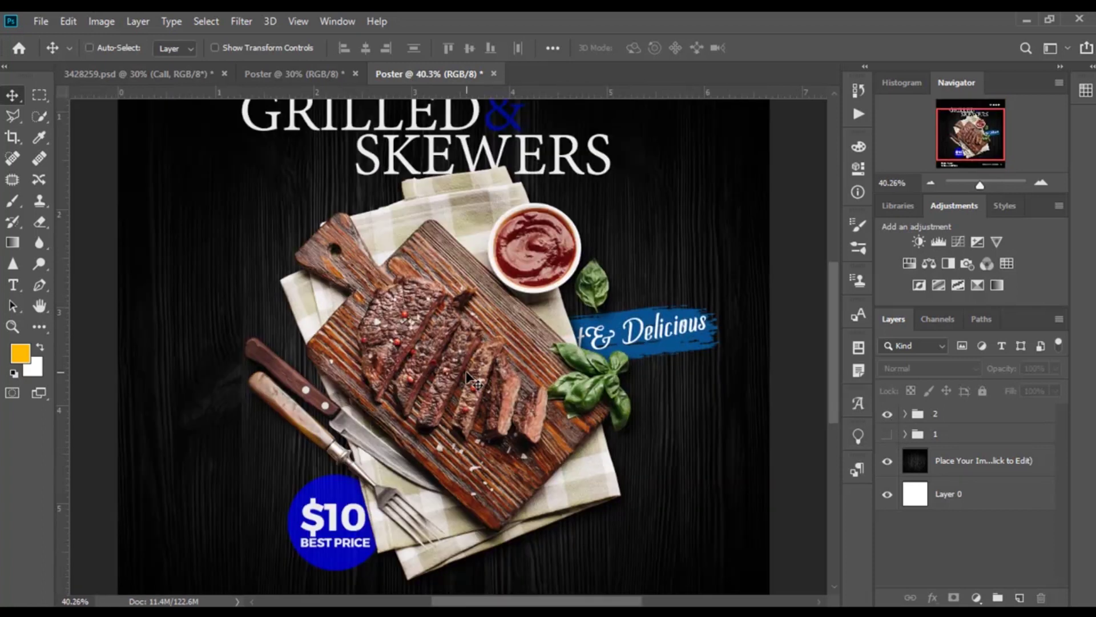
scroll(468, 389, "up", 2)
scroll(470, 399, "up", 1)
scroll(469, 400, "up", 1)
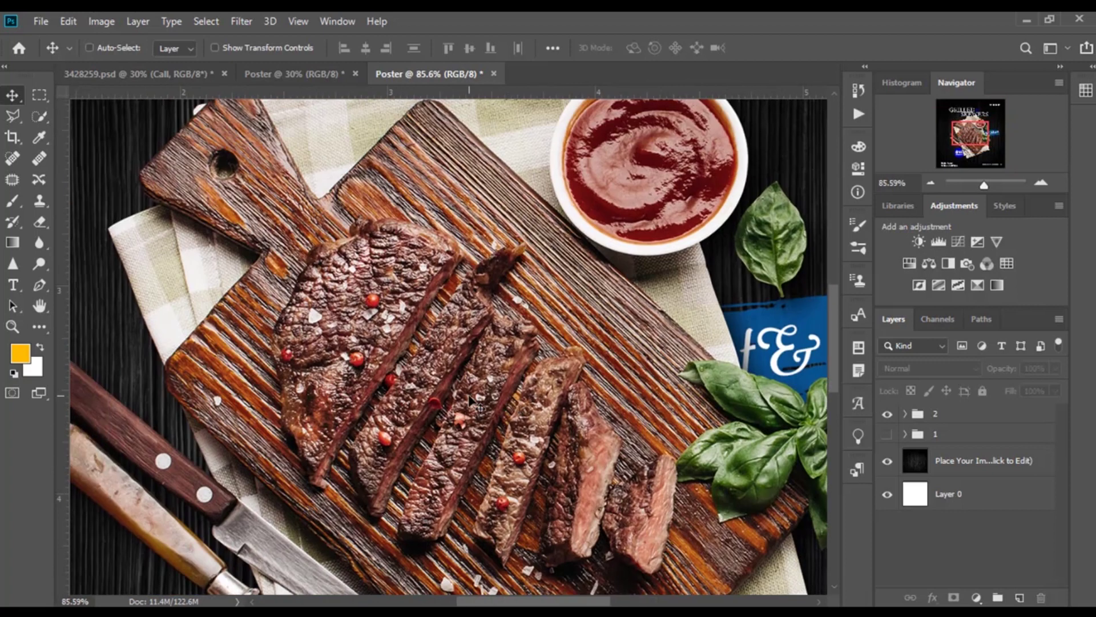
scroll(469, 400, "up", 2)
scroll(469, 399, "down", 1)
scroll(470, 400, "down", 1)
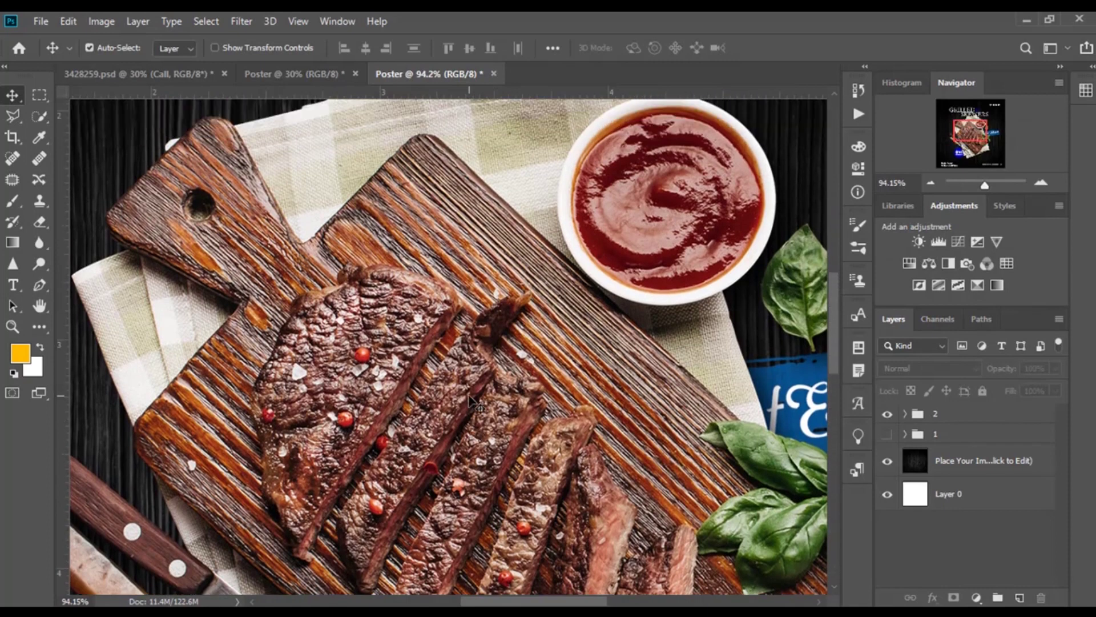
scroll(469, 400, "down", 3)
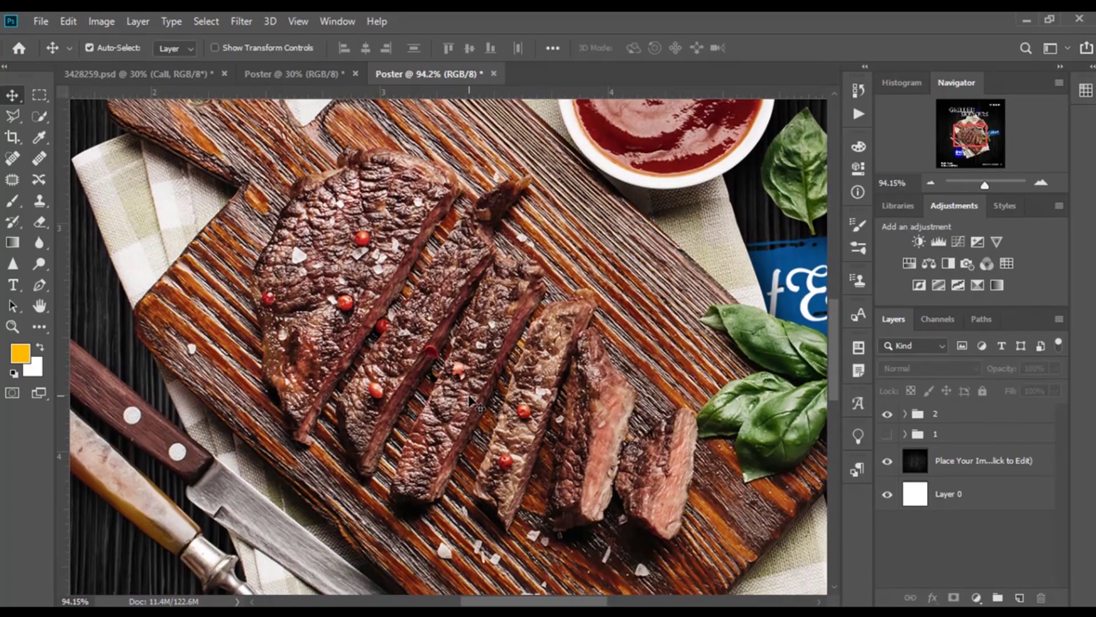
scroll(451, 397, "down", 2)
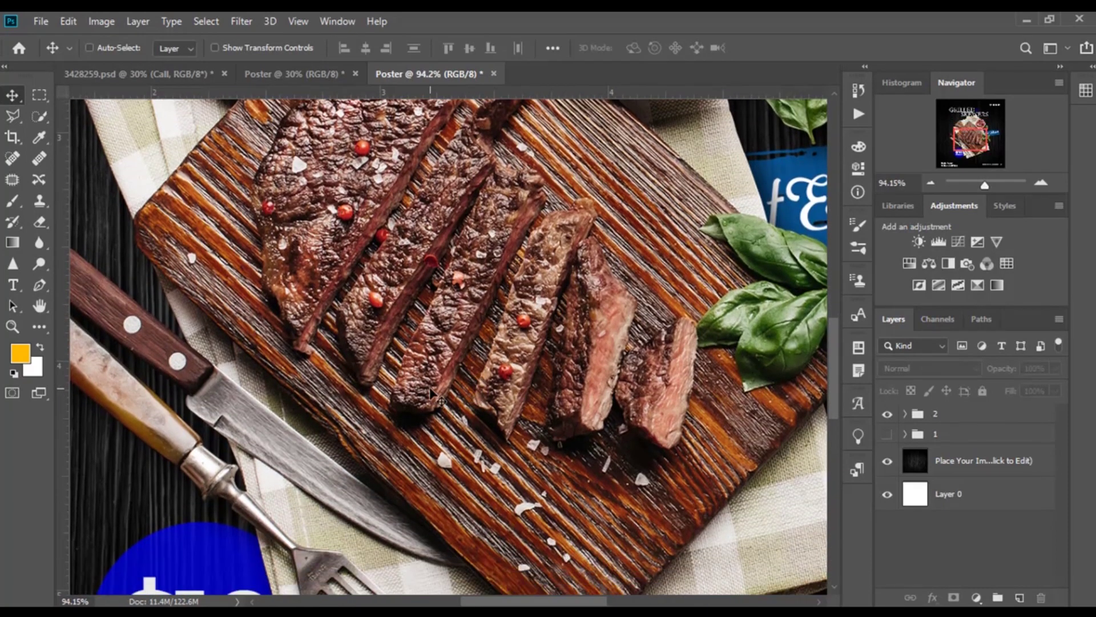
key("ctrl+0")
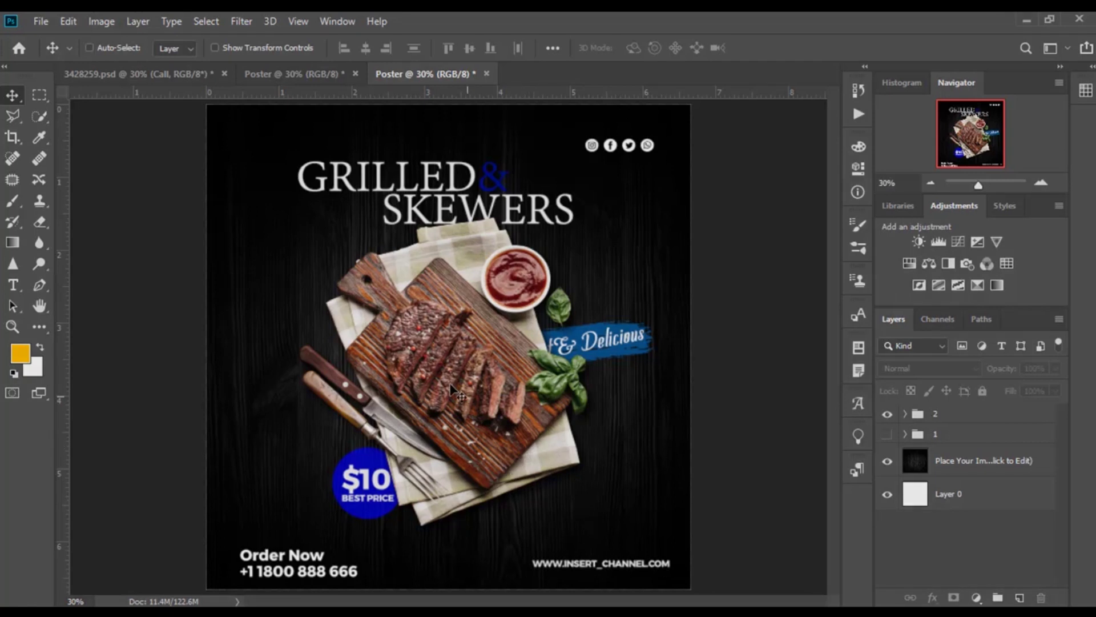
scroll(449, 391, "up", 5)
scroll(450, 391, "down", 2)
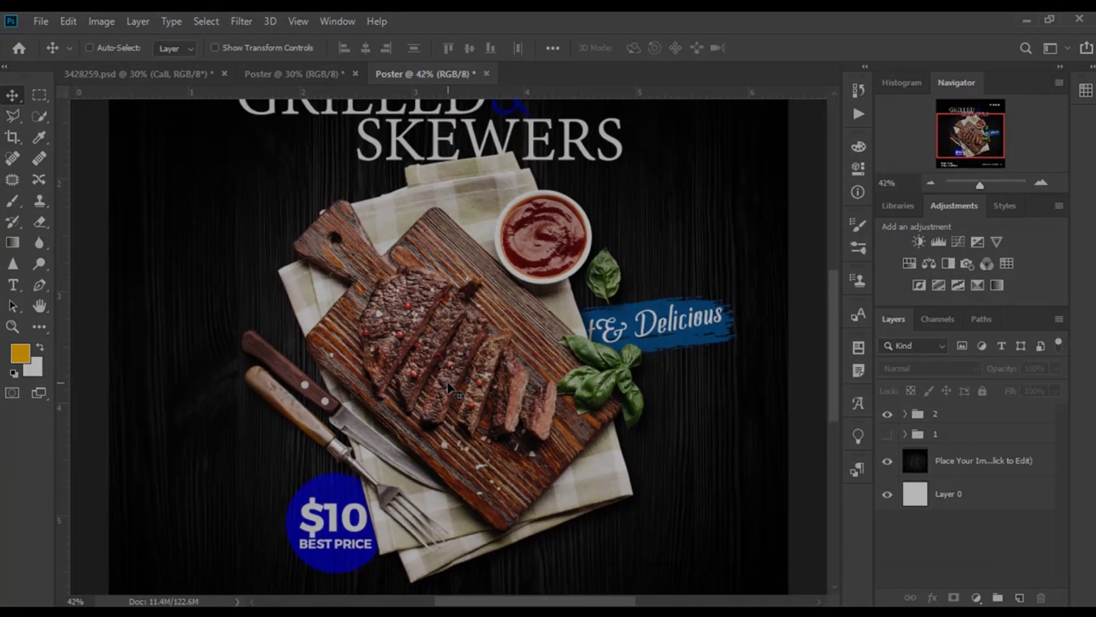
scroll(450, 391, "up", 5)
scroll(450, 391, "down", 2)
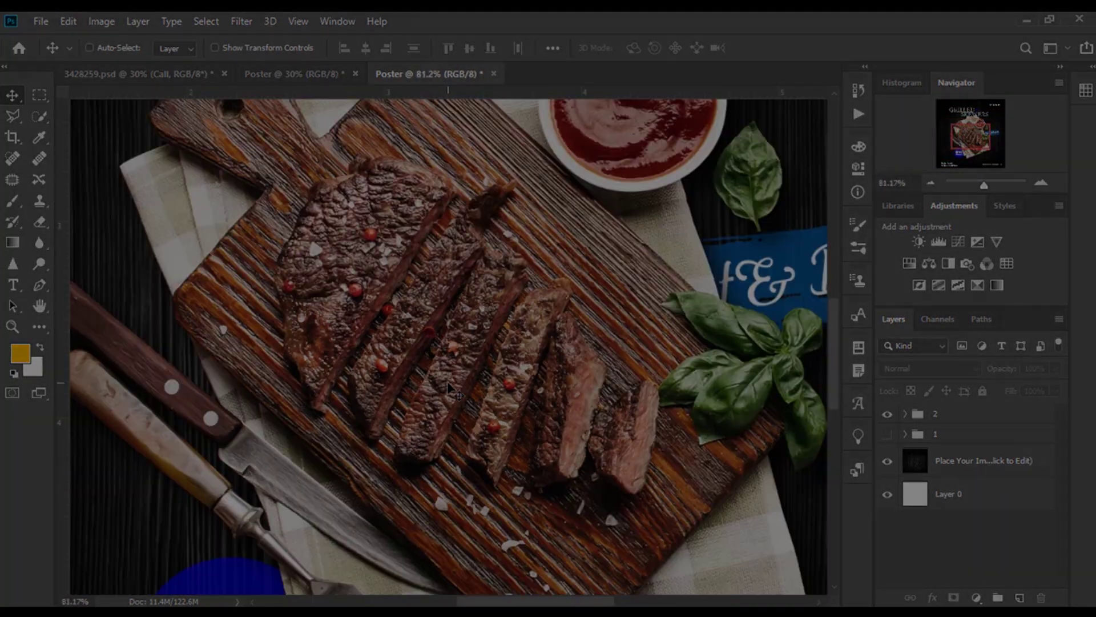
scroll(450, 391, "down", 2)
scroll(451, 390, "down", 2)
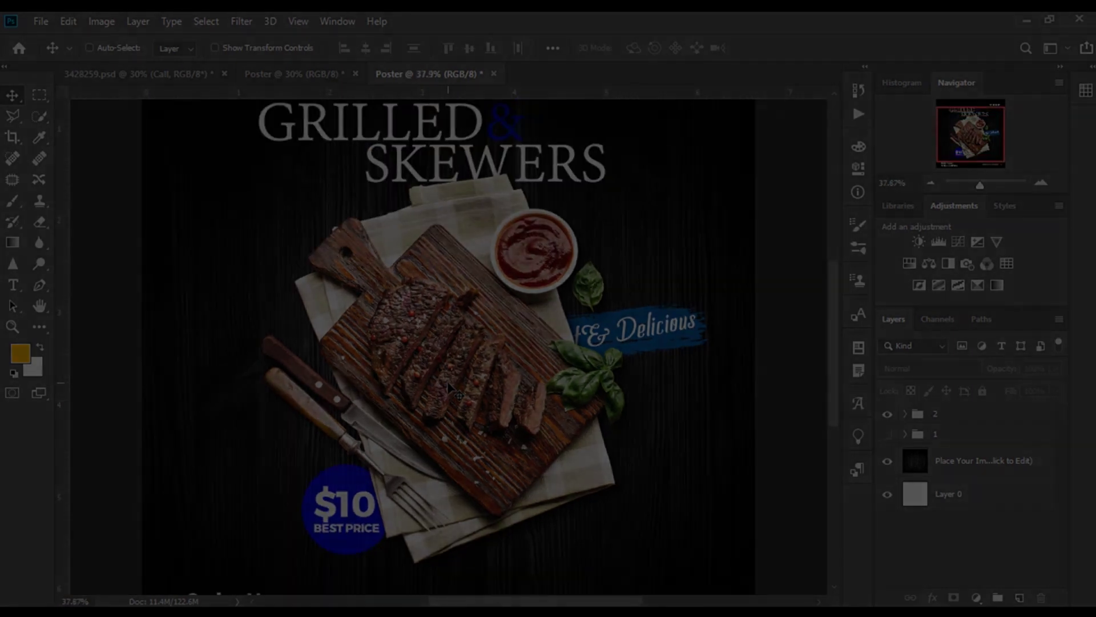
scroll(451, 390, "down", 2)
scroll(451, 390, "down", 2)
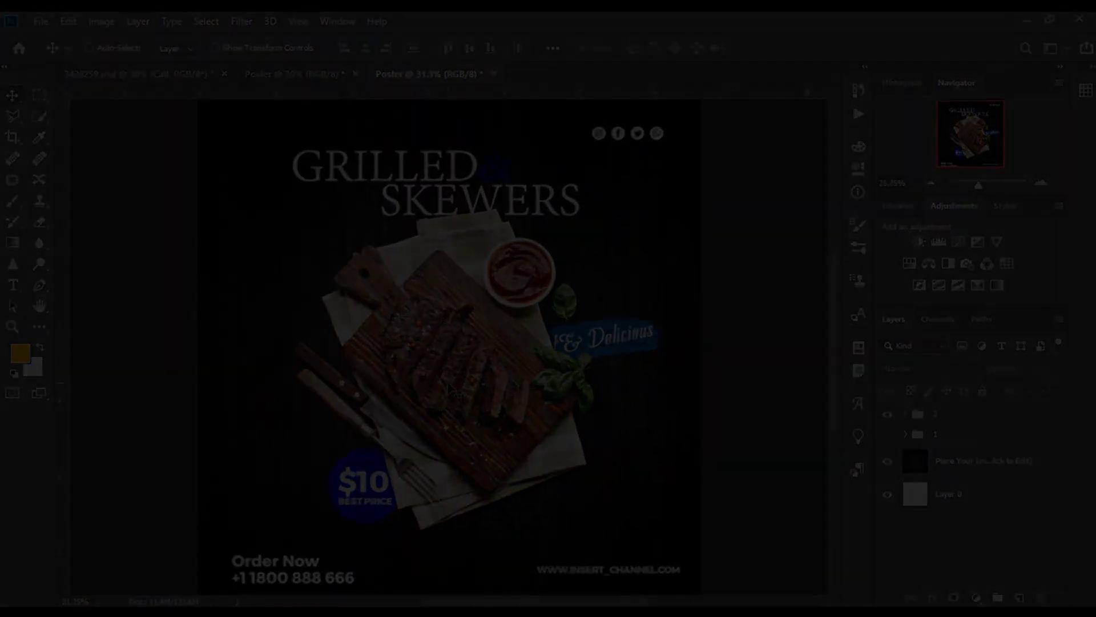